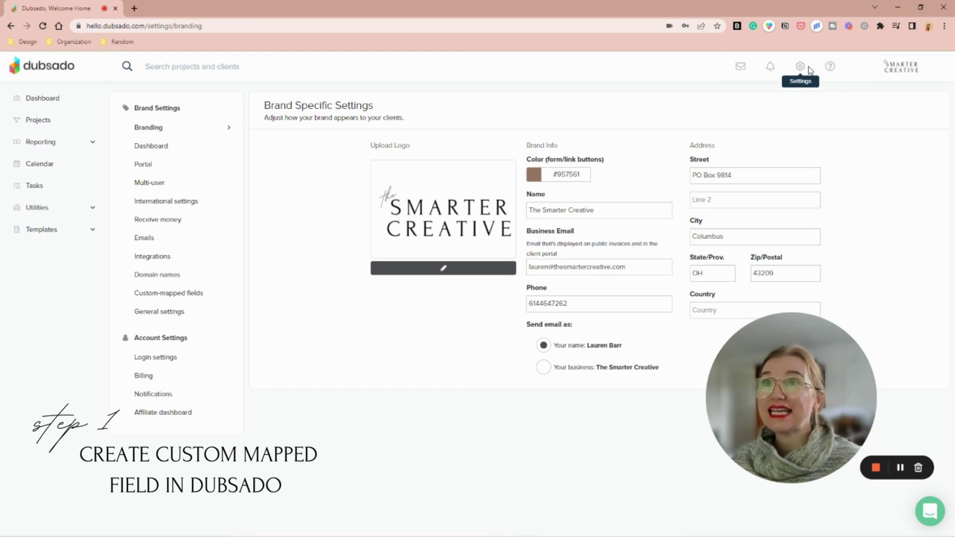
Step: Create and save a short-answer client mapped field named 'Weekly Newsletter Permission'
click(171, 295)
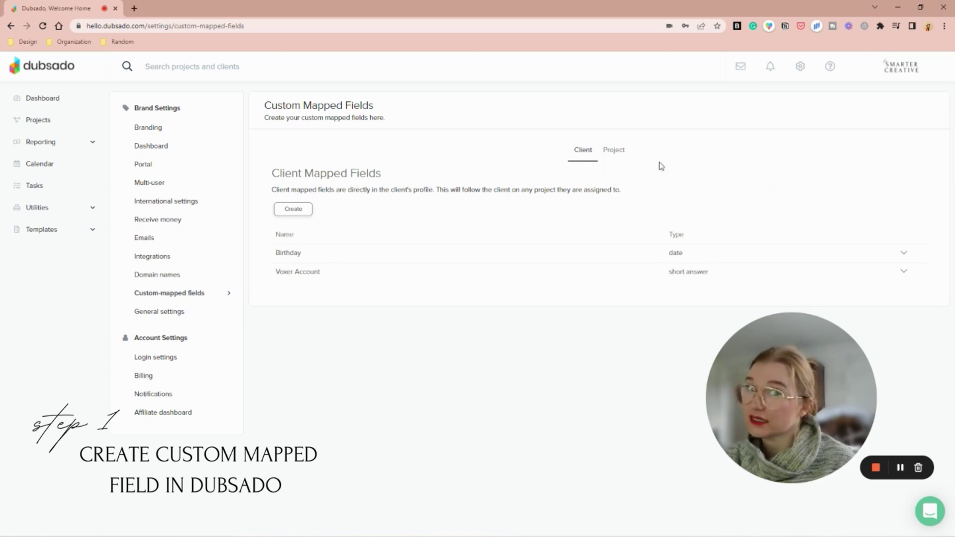
click(298, 209)
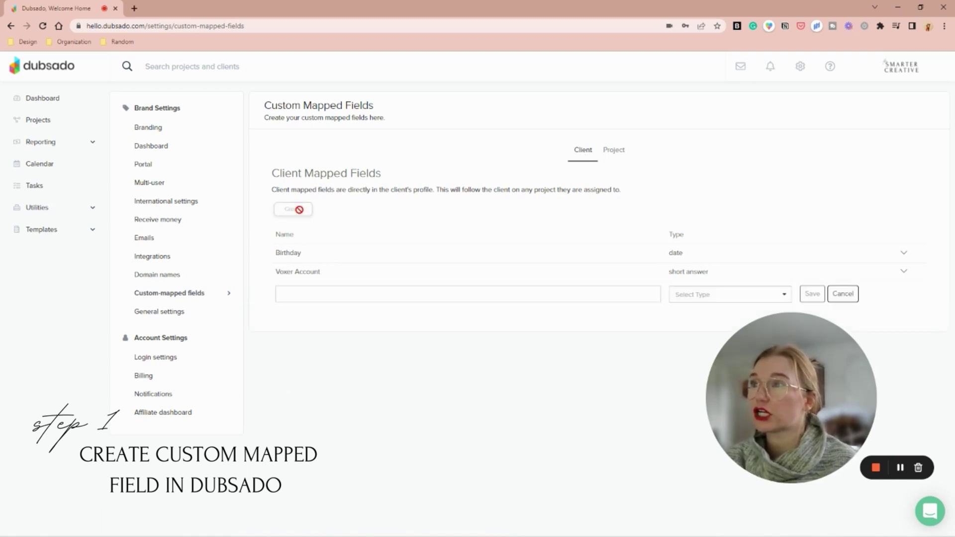
click(326, 296)
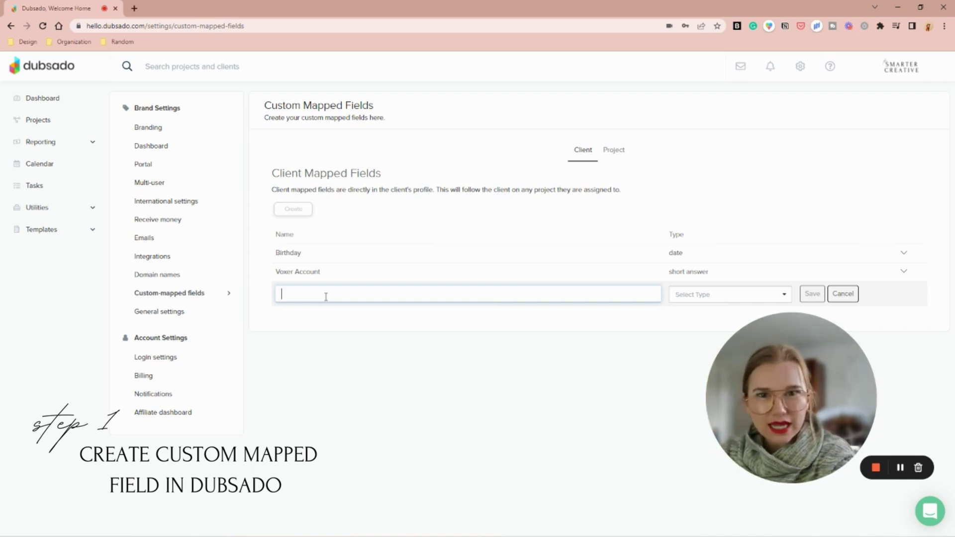
text(Weekly Newsletter Permission)
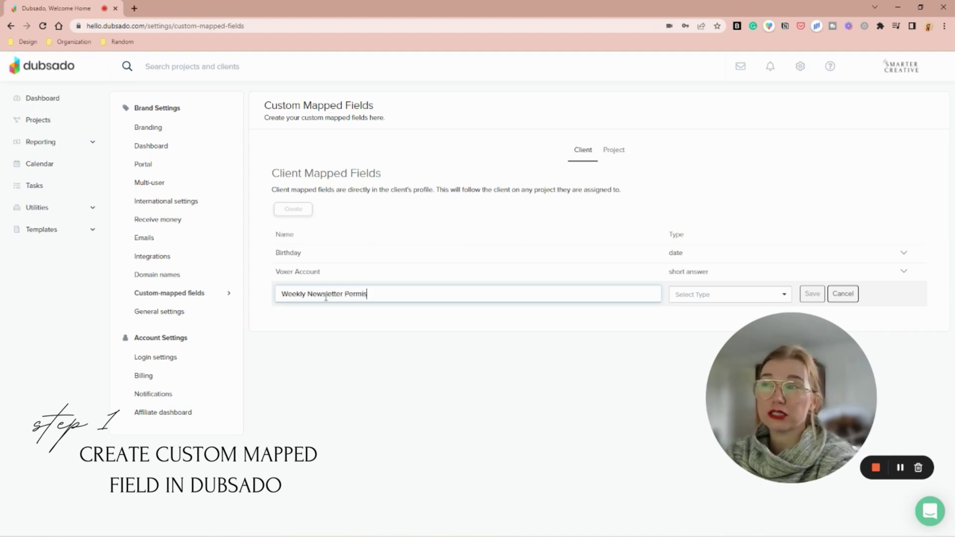
click(778, 294)
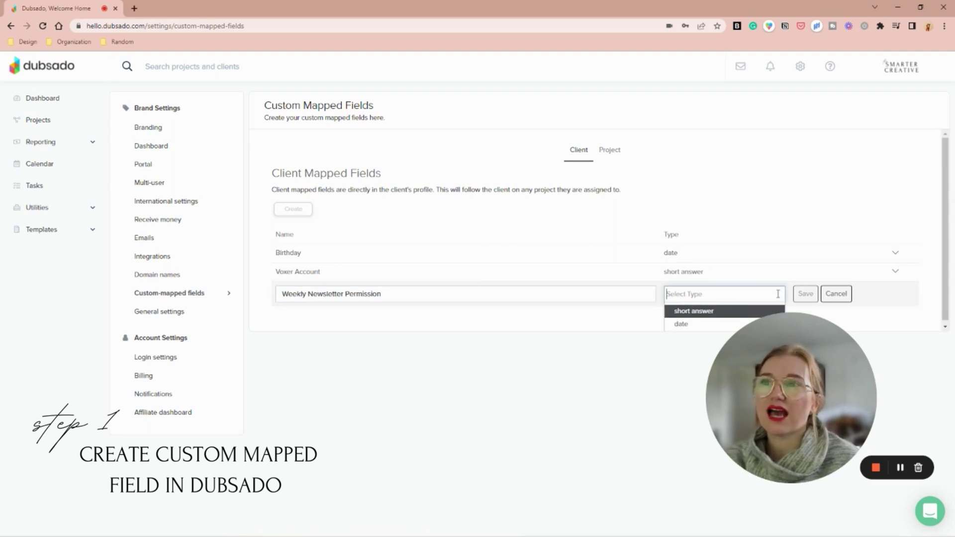
click(703, 312)
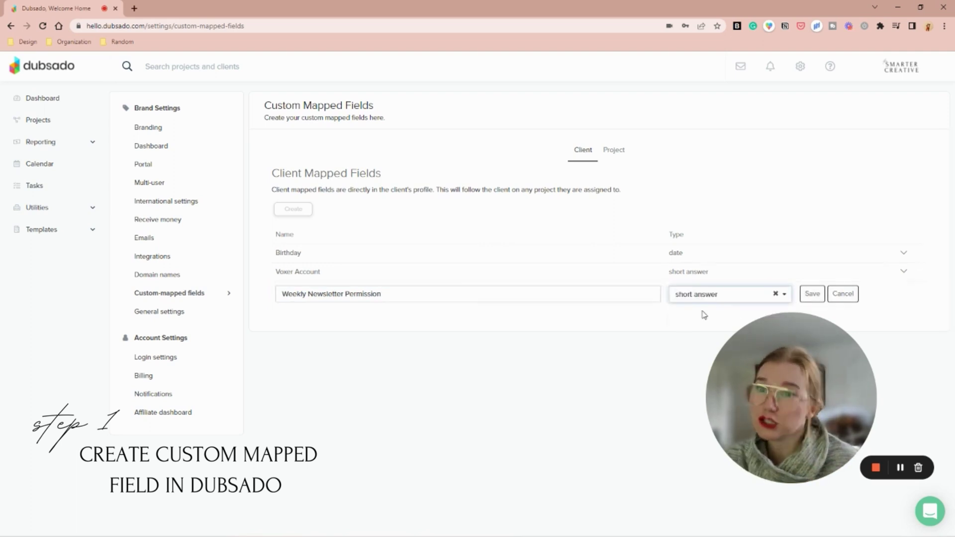
click(809, 294)
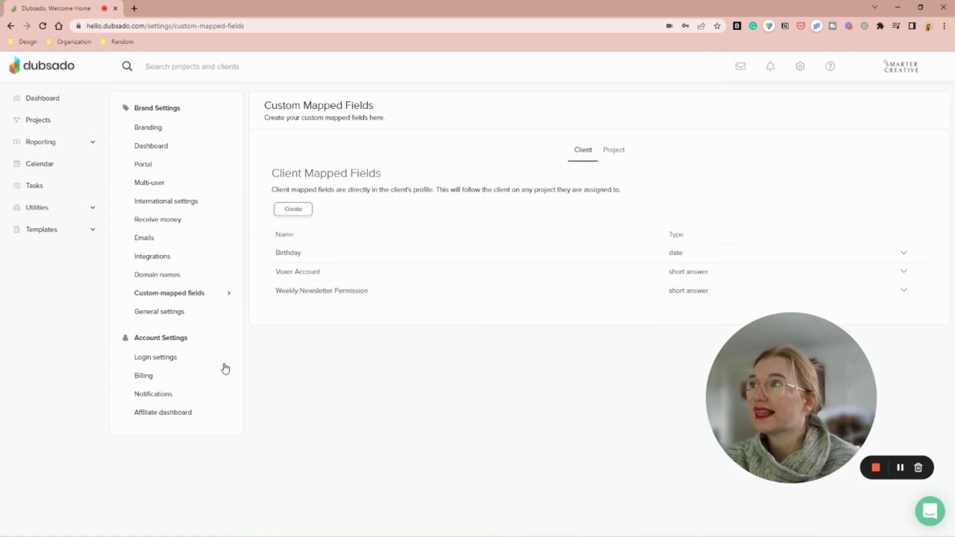
Step: Open the 'Let's Book Your Clarity Call!' form template and delete its empty Two Columns block
click(72, 231)
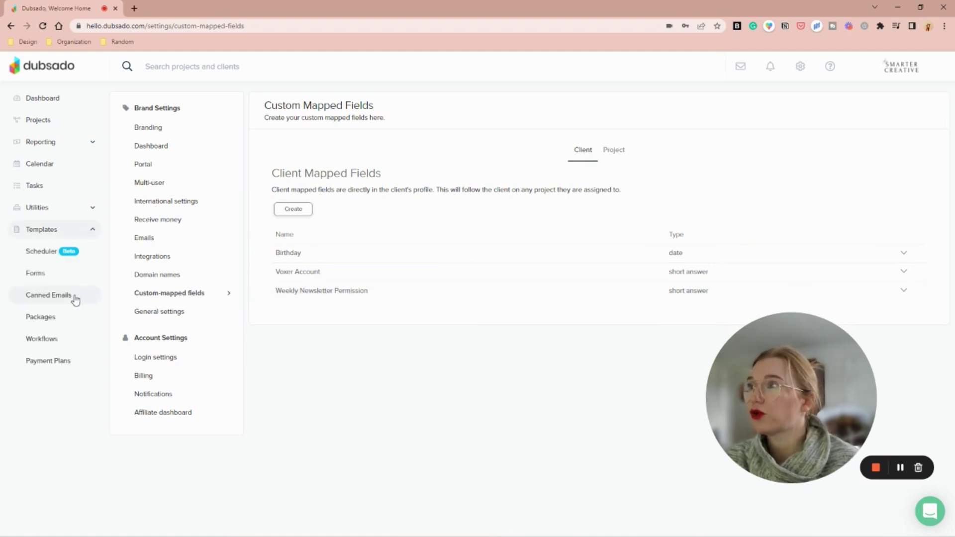
click(63, 272)
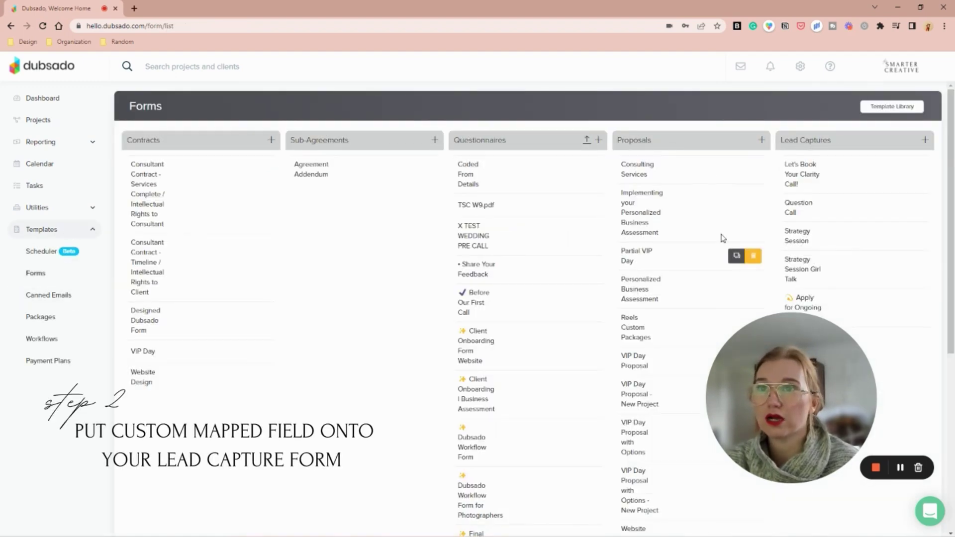
click(792, 175)
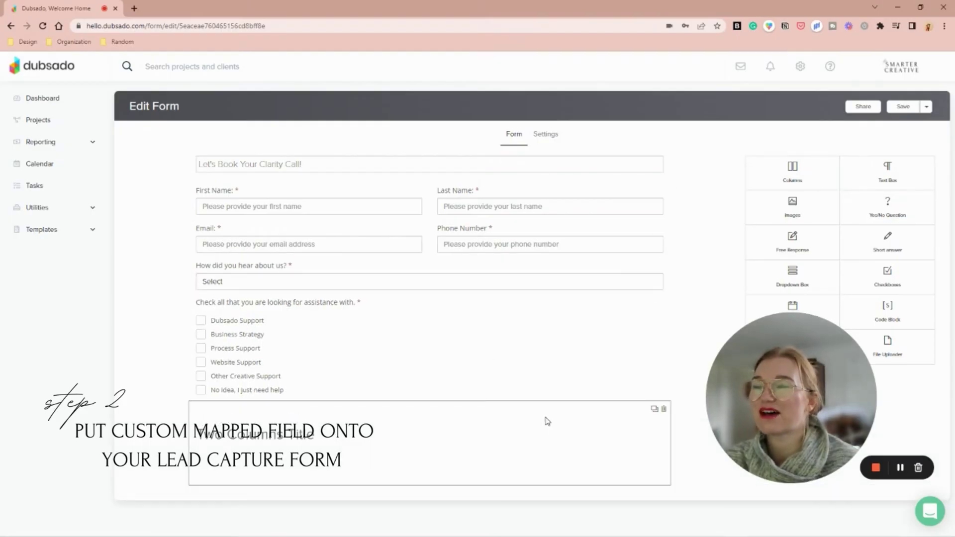
click(664, 408)
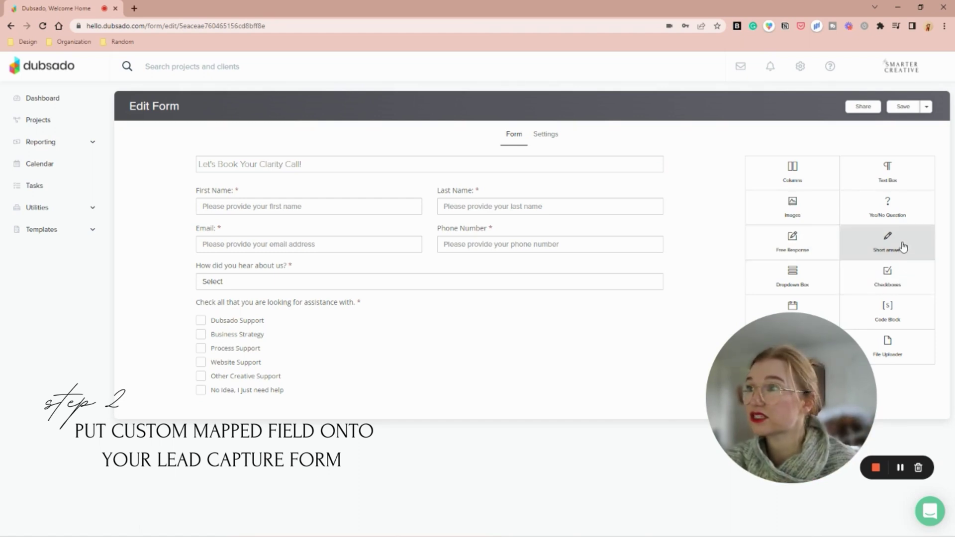
Step: Add a short answer question asking about the weekly Working Smarter email newsletter
drag(886, 232, 351, 301)
click(324, 306)
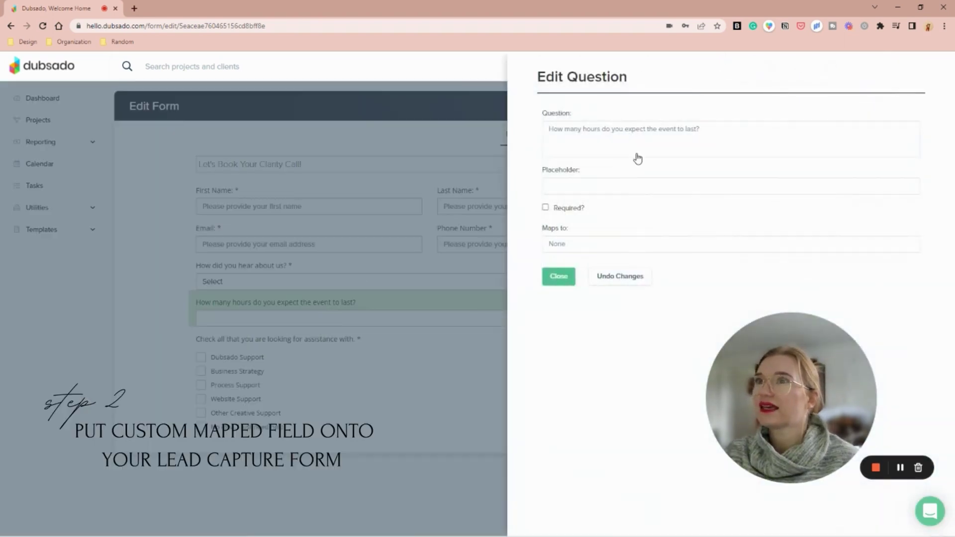
triple_click(641, 149)
text(Would you like to recieve my weekly Smarter Em)
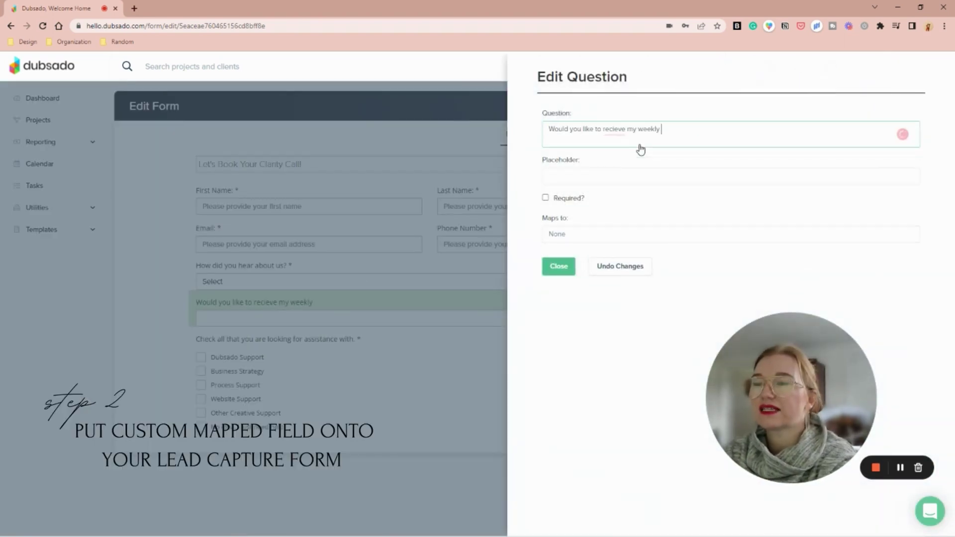
key(BackSpace)
key(BackSpace)
key(BackSpace)
key(BackSpace)
key(BackSpace)
key(BackSpace)
key(BackSpace)
key(BackSpace)
key(BackSpace)
key(BackSpace)
text(Working Smarter email newsletter?)
Step: Give the question a YES placeholder, make it required, and map it to Weekly Newsletter Permission
click(577, 178)
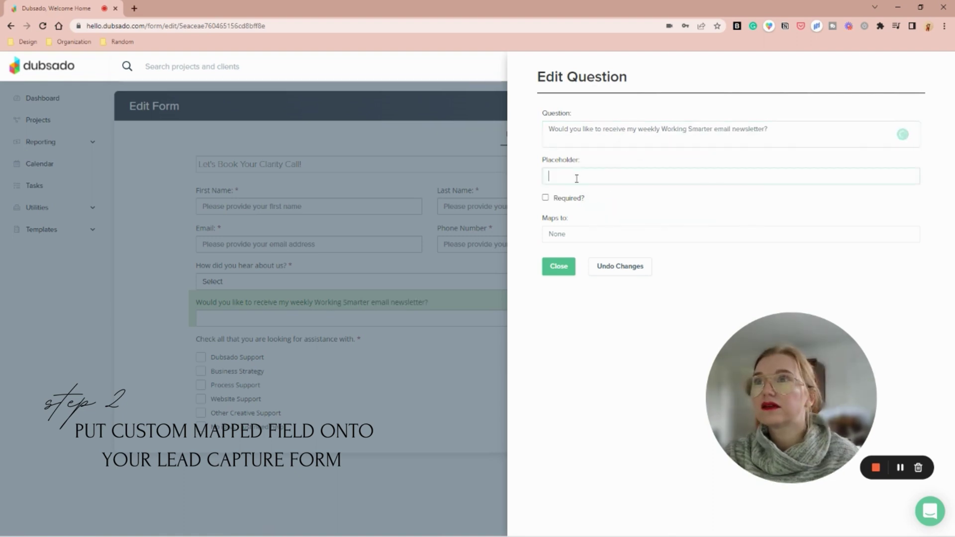
text(YES / NO)
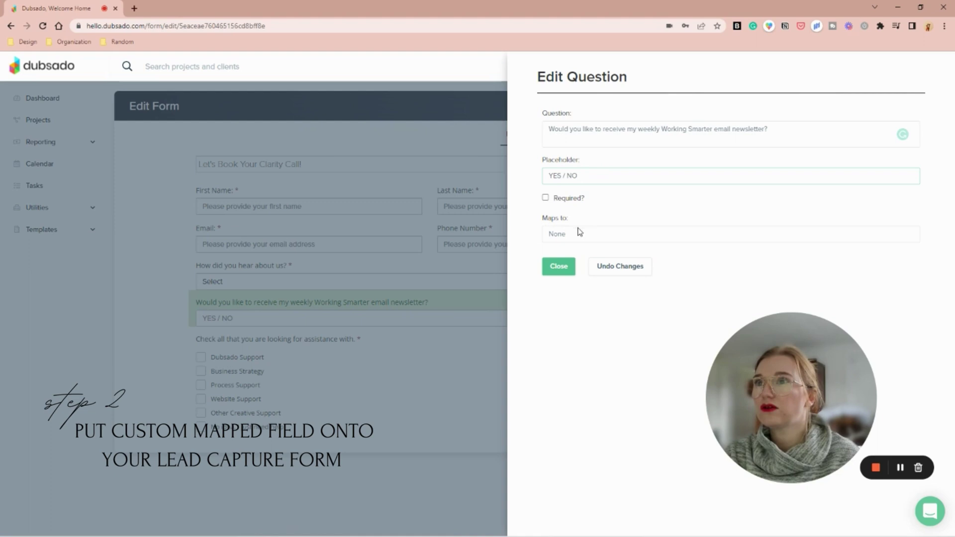
click(545, 198)
click(592, 237)
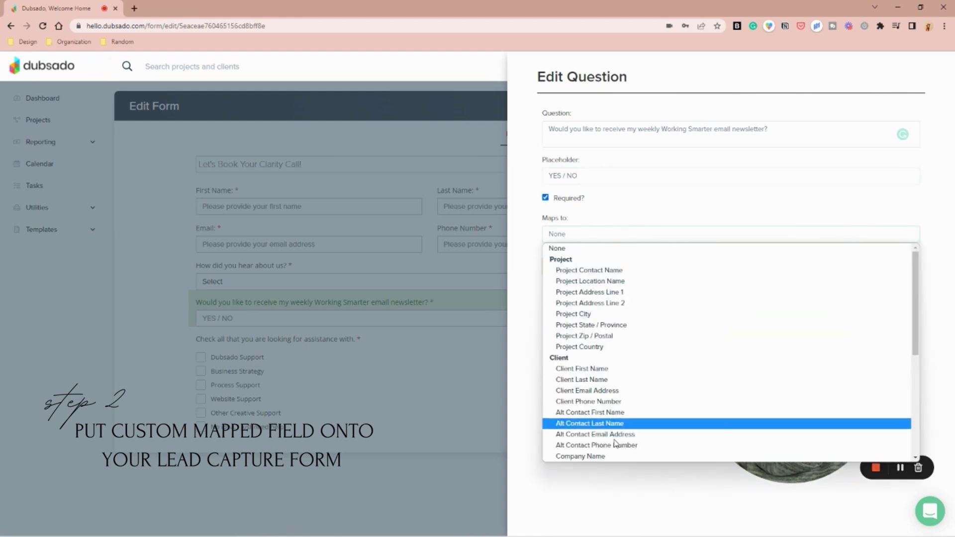
scroll(611, 410, down, 5)
click(616, 456)
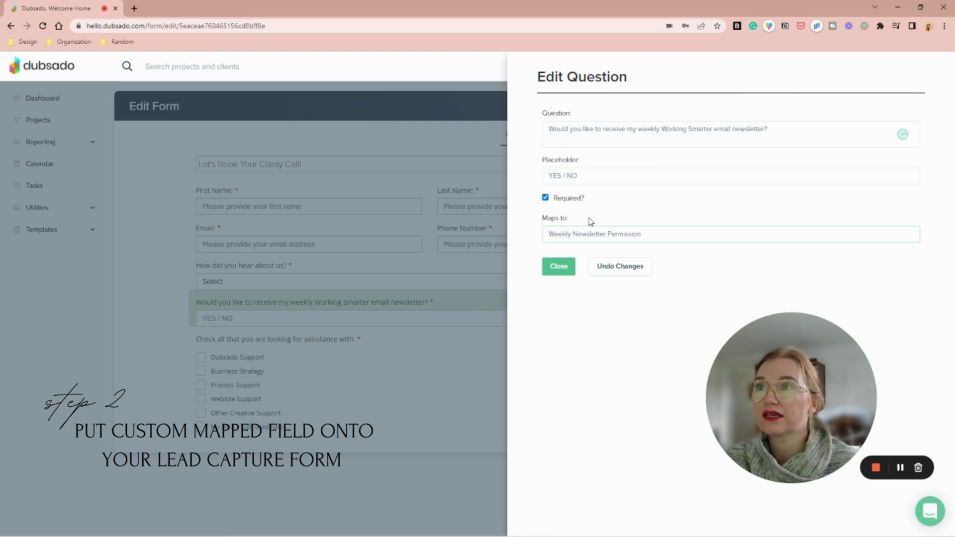
click(553, 267)
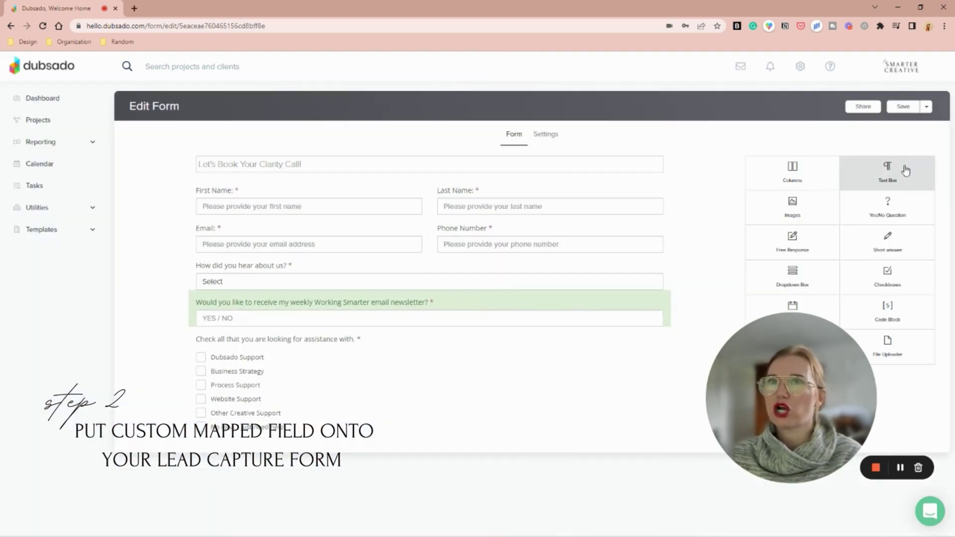
click(925, 108)
Step: Save and close the form, then check the newsletter question on thesmartercreative.com/call's form
click(885, 124)
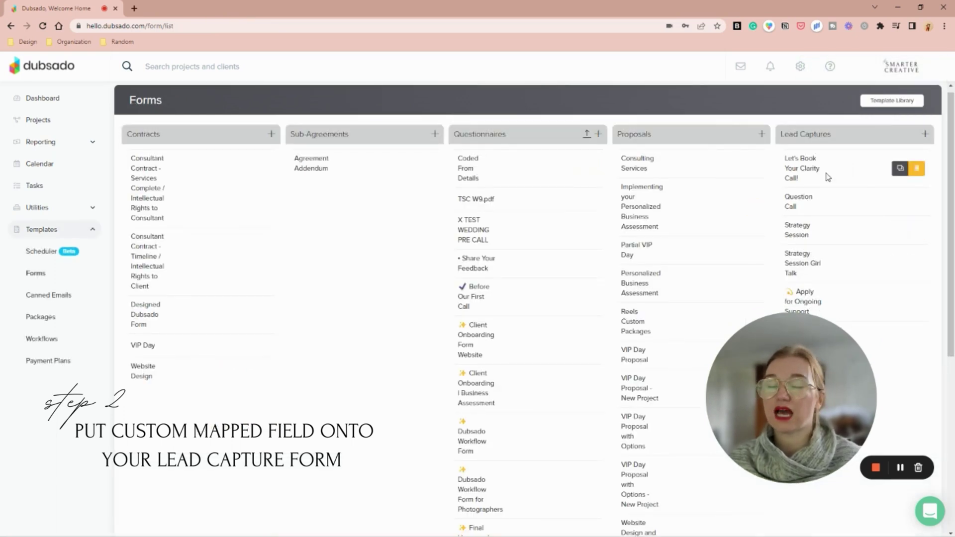
click(134, 8)
text(thesmartercreative.com/call)
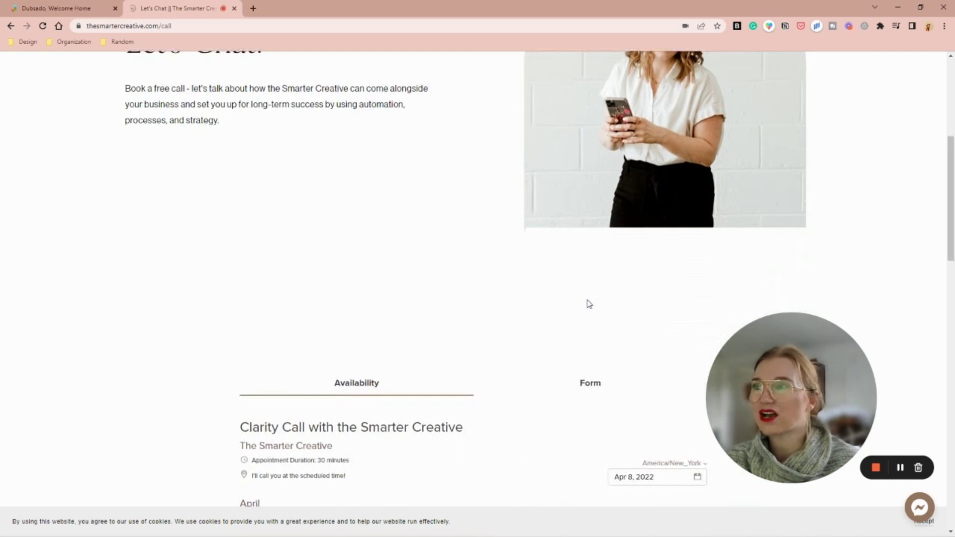
click(597, 99)
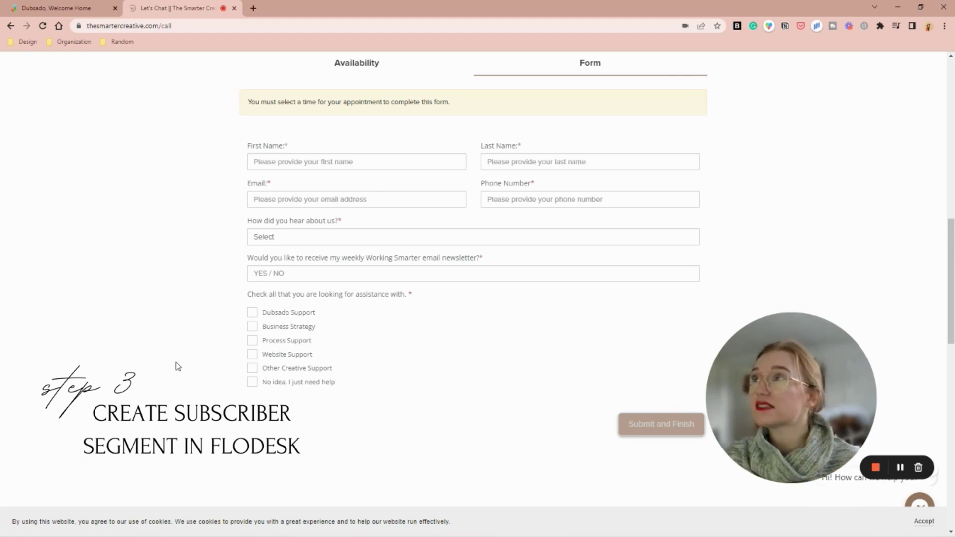
click(253, 8)
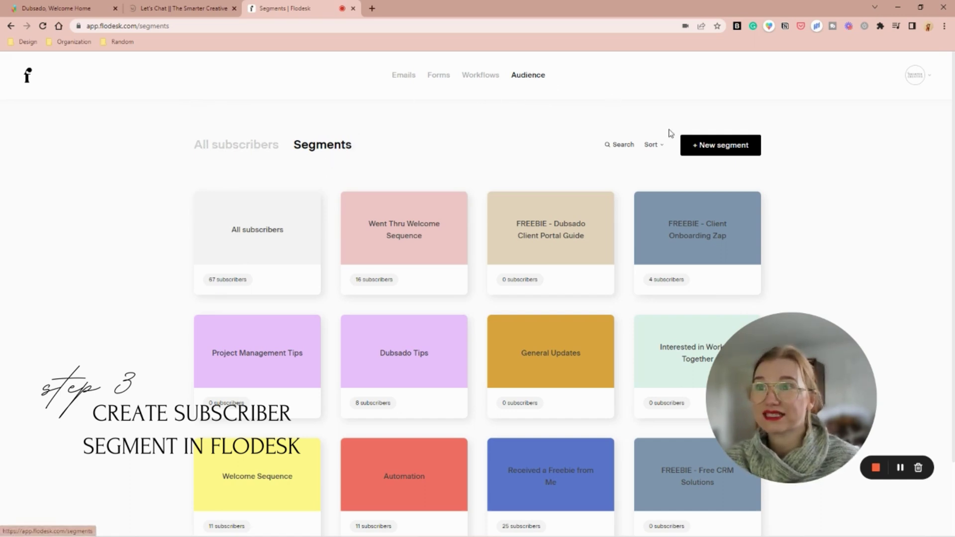
Step: Create a yellow Flodesk segment named 'Dubsado Lead - YES Weekly Newsletter'
click(726, 144)
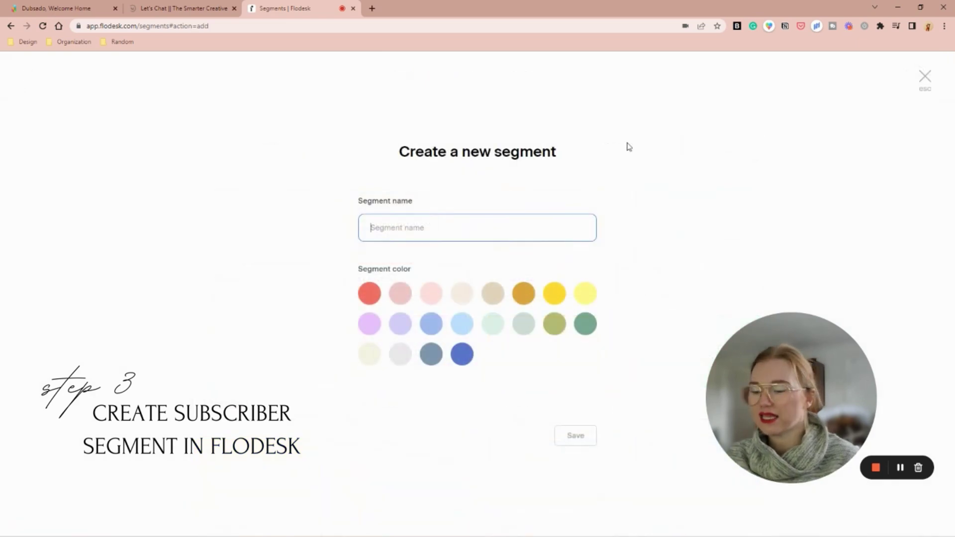
text(Dubsado Lead)
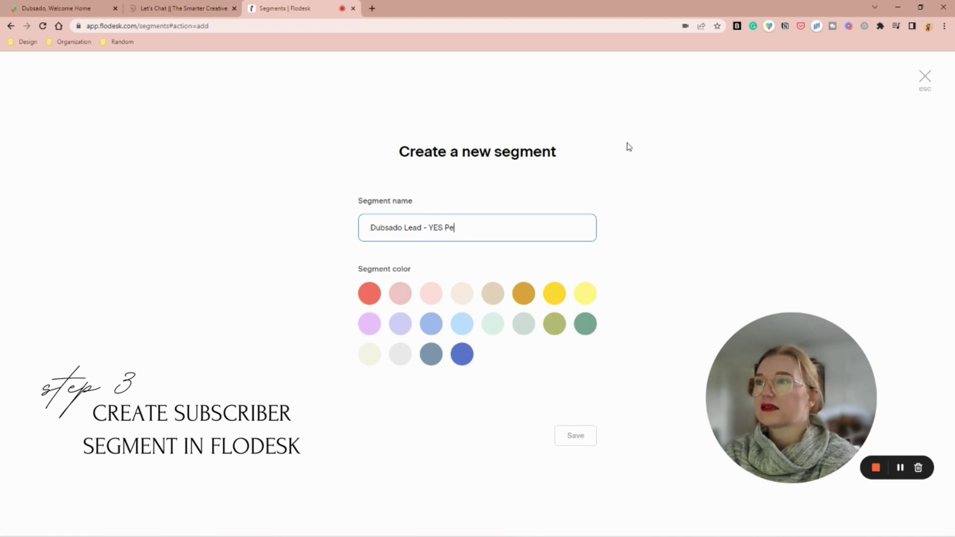
text( - YES Mo)
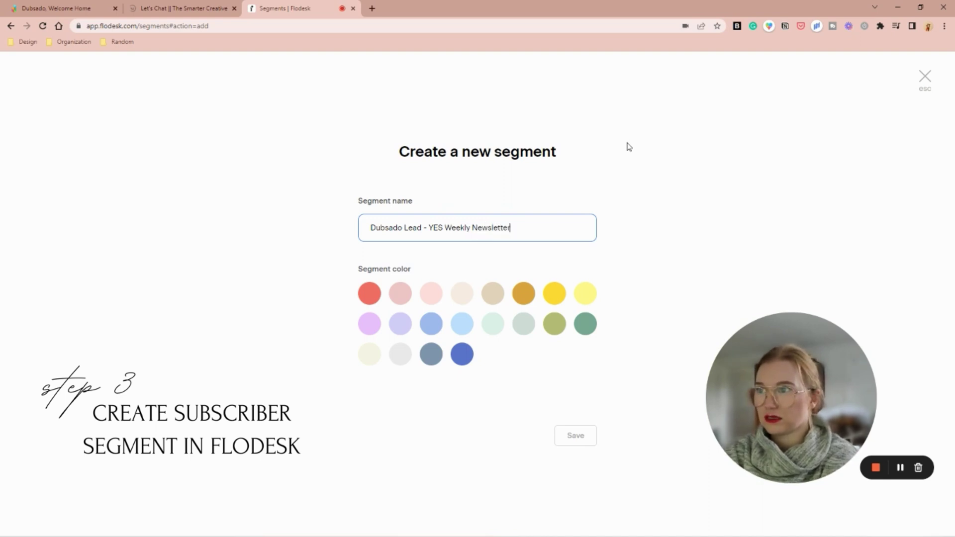
click(553, 297)
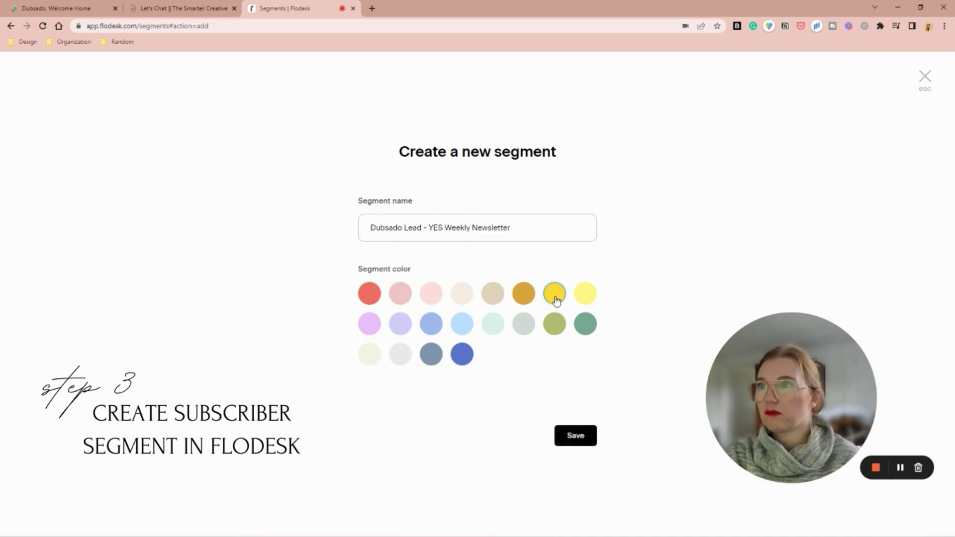
click(586, 433)
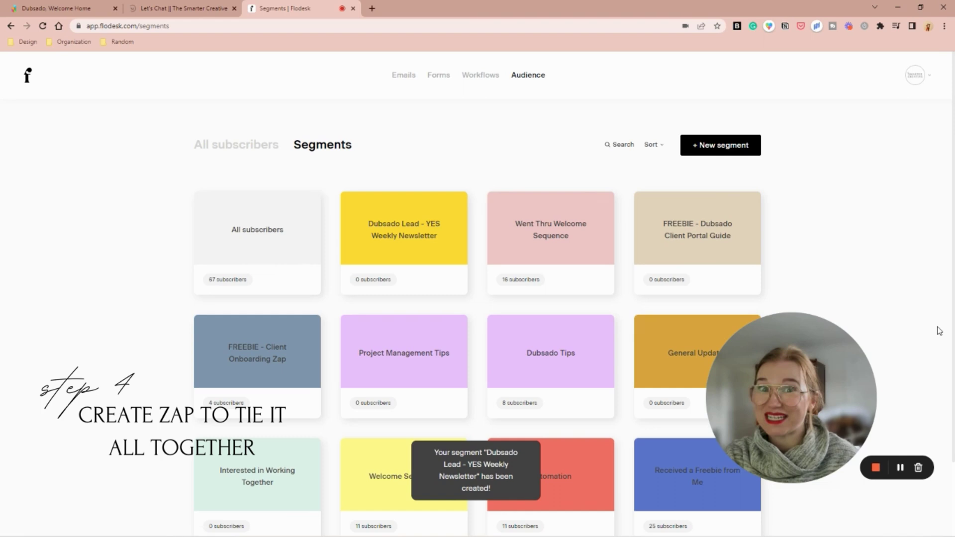
Step: Choose Dubsado as the trigger app and Flodesk as the app to connect
click(900, 468)
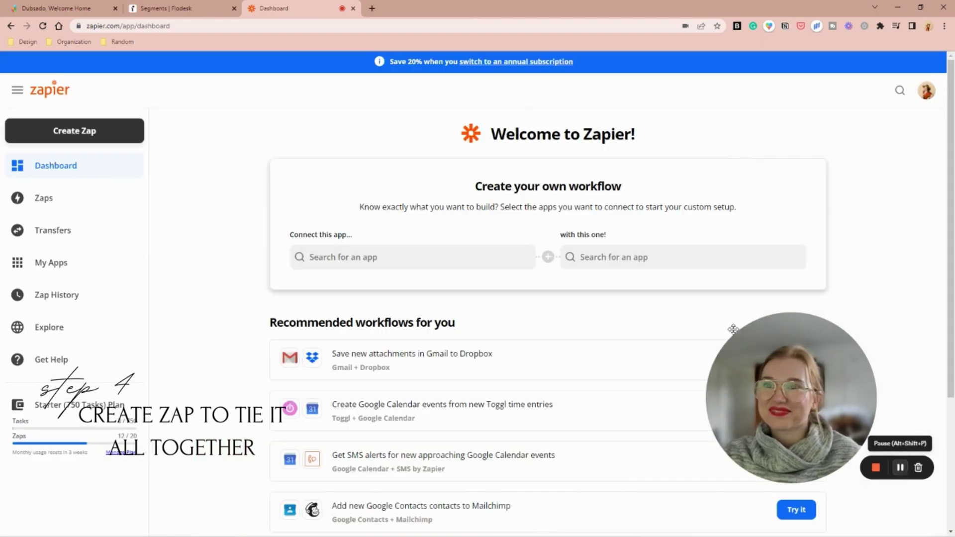
click(375, 255)
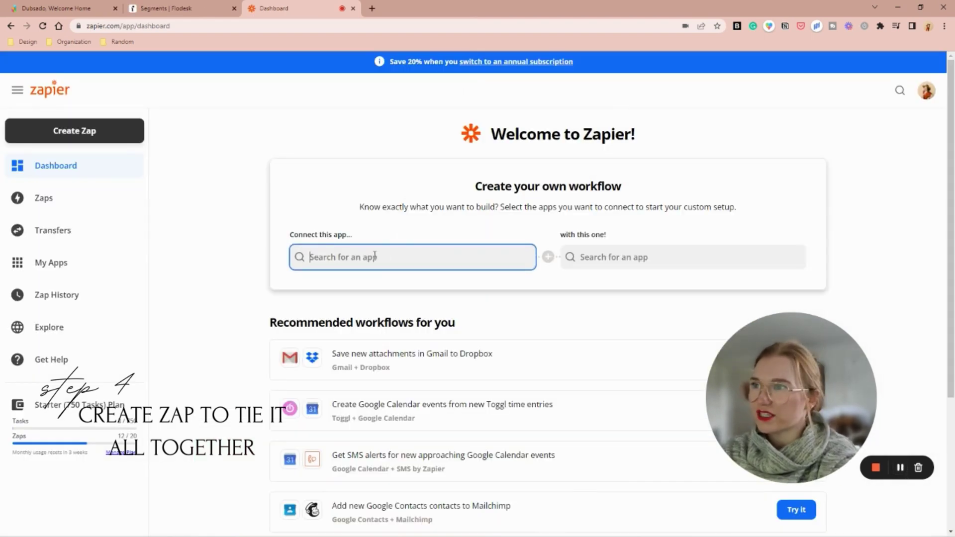
text(dubsado)
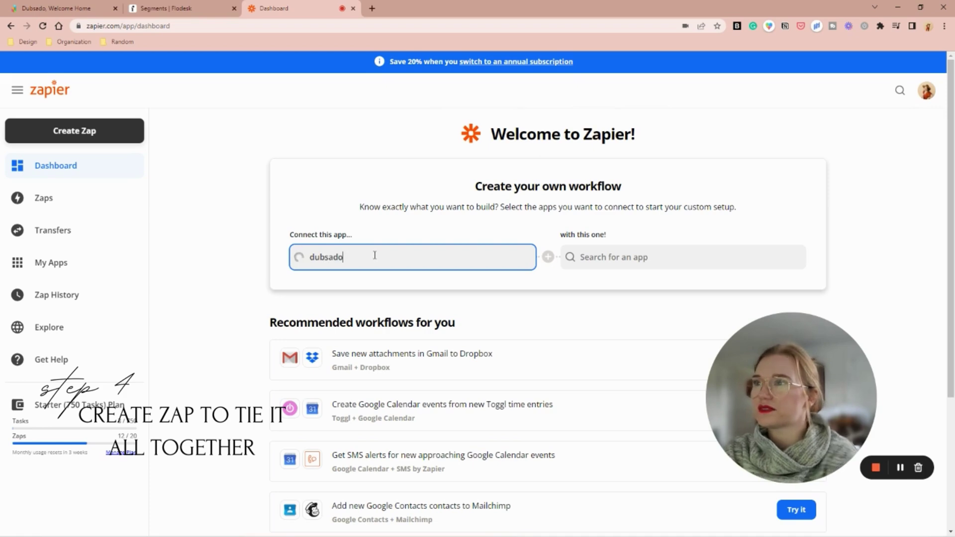
click(334, 287)
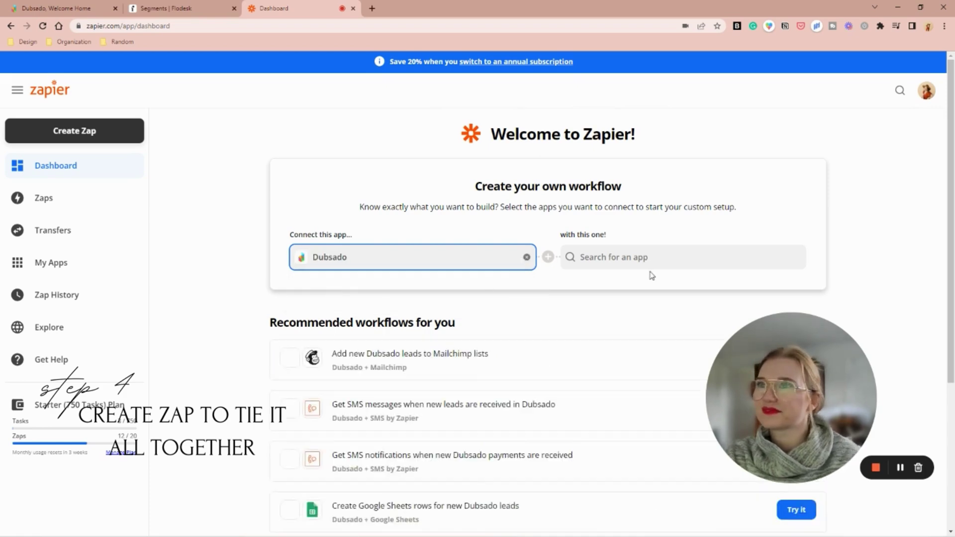
click(647, 256)
text(flodesk)
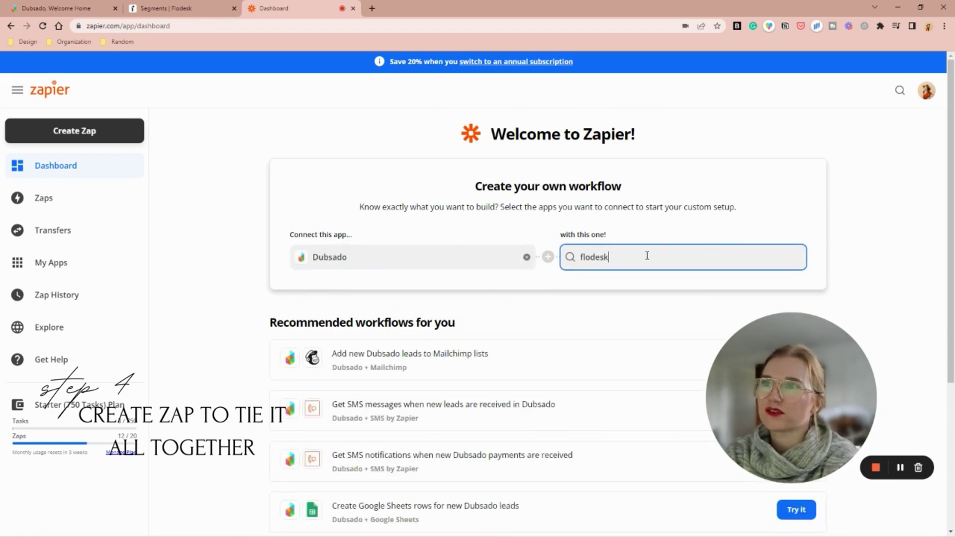
click(603, 294)
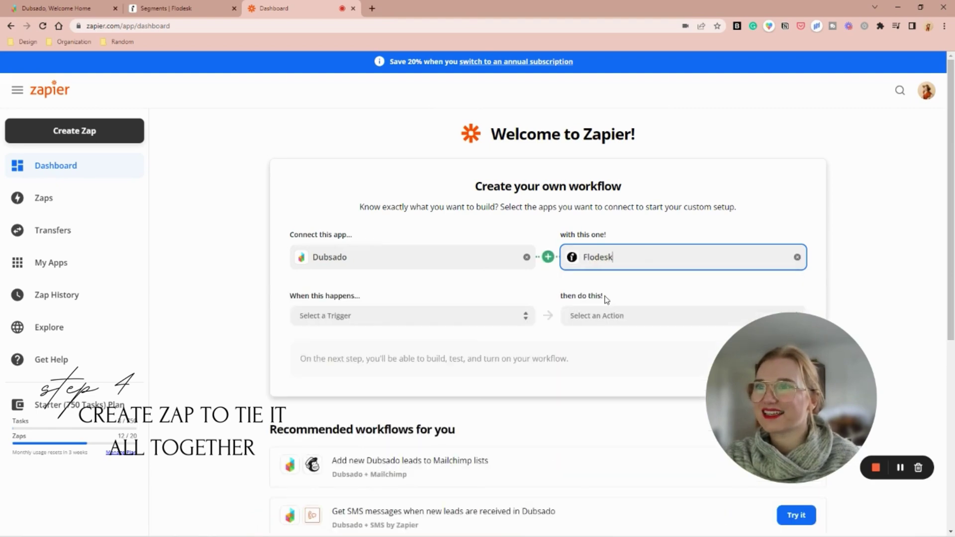
Step: Pick the New Project as Lead trigger and Create/Update Subscriber action, then start the zap
click(403, 321)
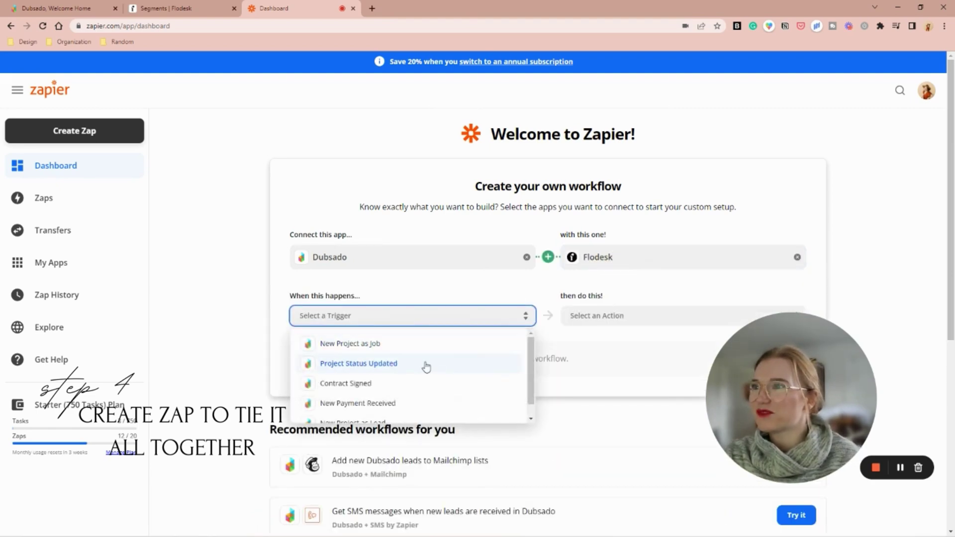
scroll(438, 373, down, 1)
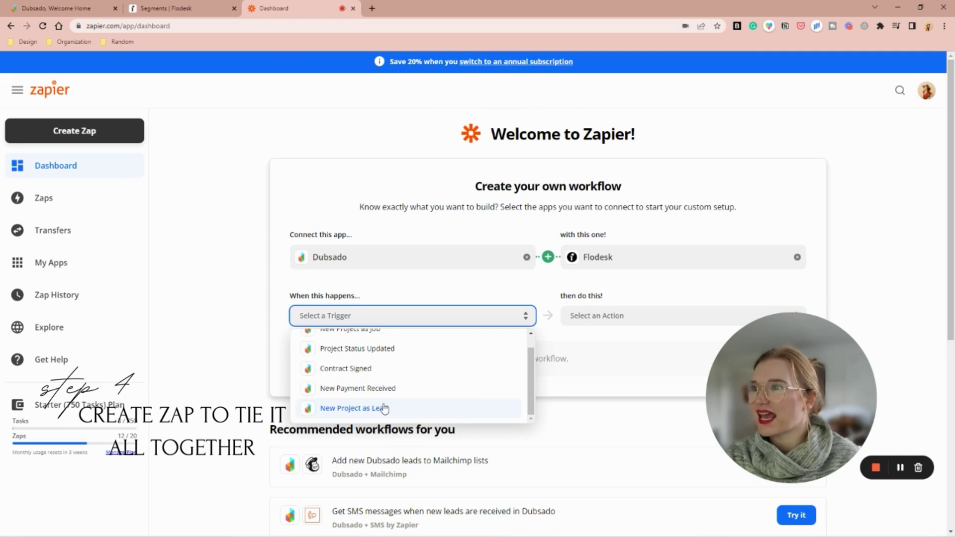
click(437, 410)
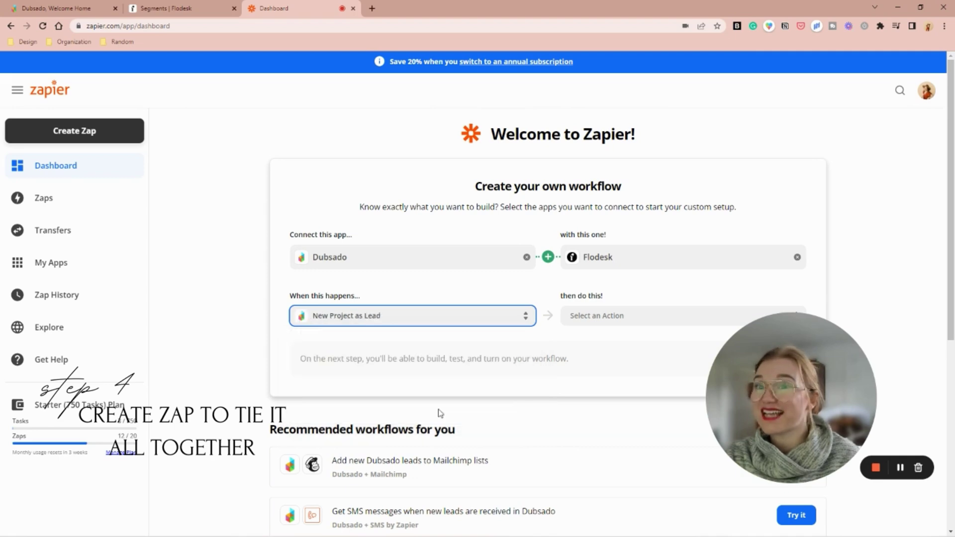
click(645, 315)
click(638, 347)
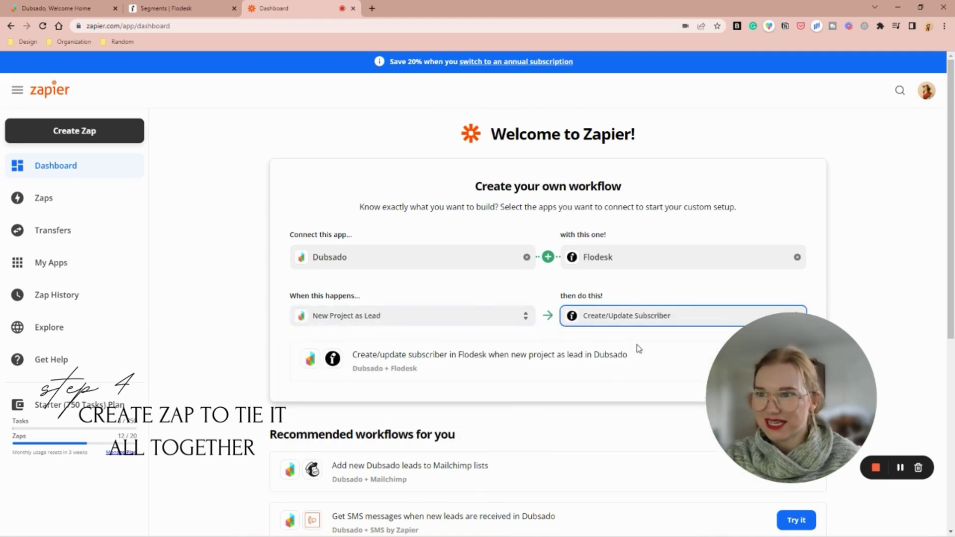
scroll(629, 404, down, 4)
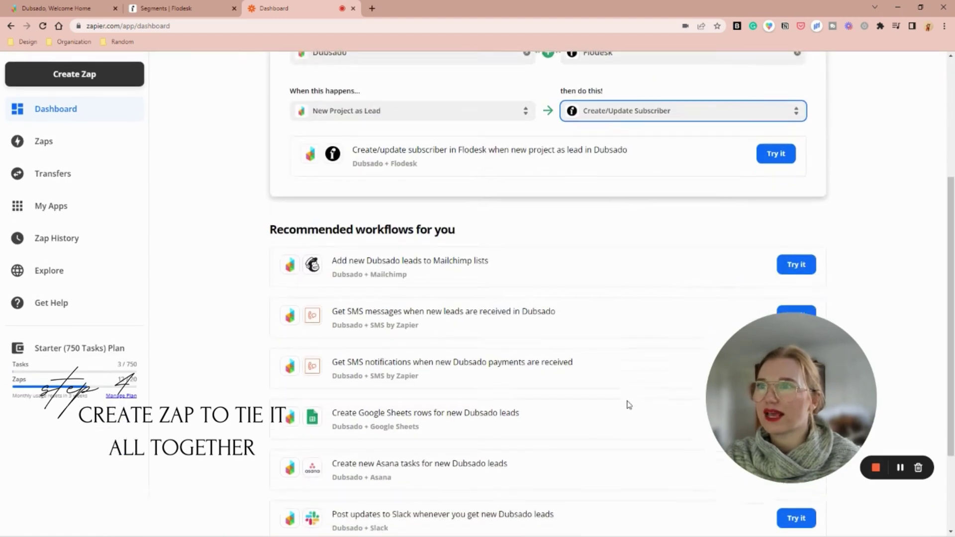
click(778, 152)
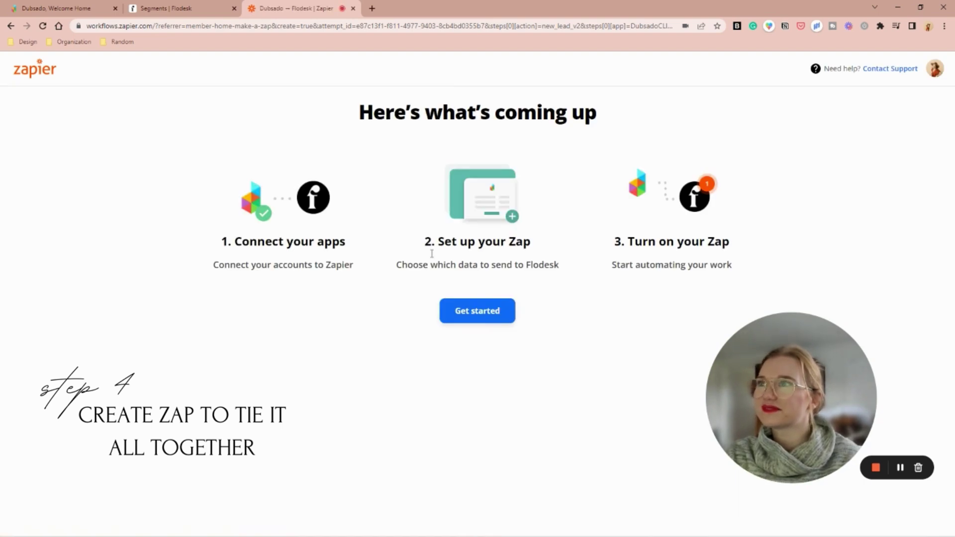
Step: Connect The Smarter Creative Dubsado account and a Flodesk account, targeting the YES Weekly Newsletter segment
click(463, 310)
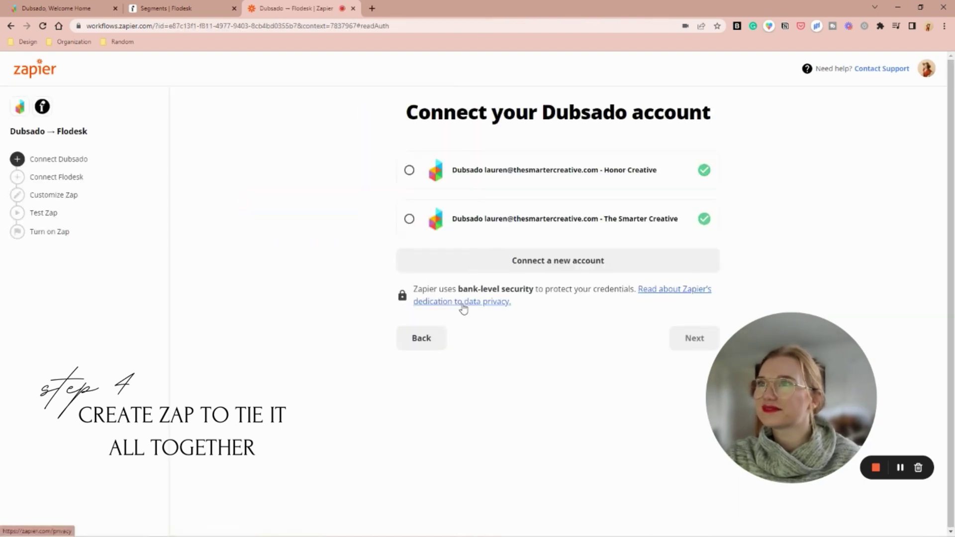
click(501, 220)
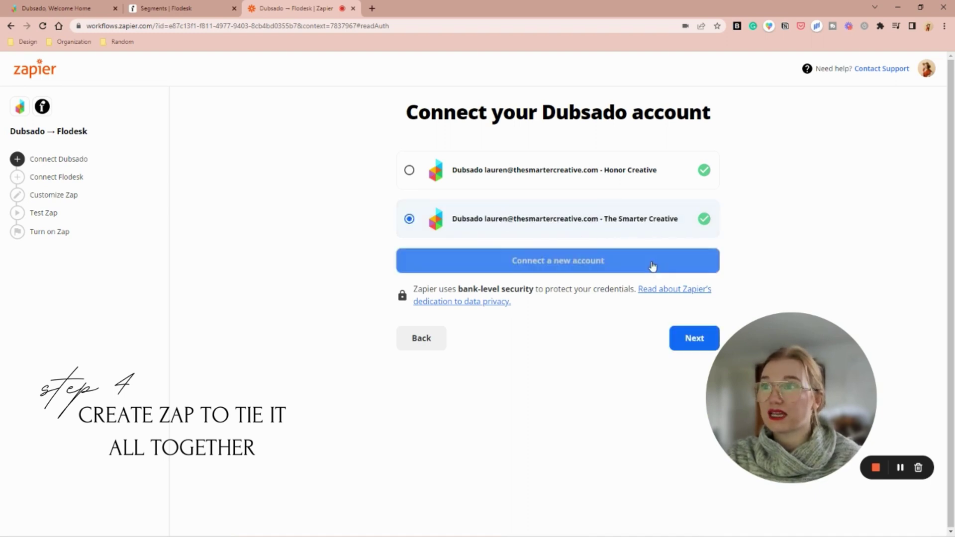
click(688, 338)
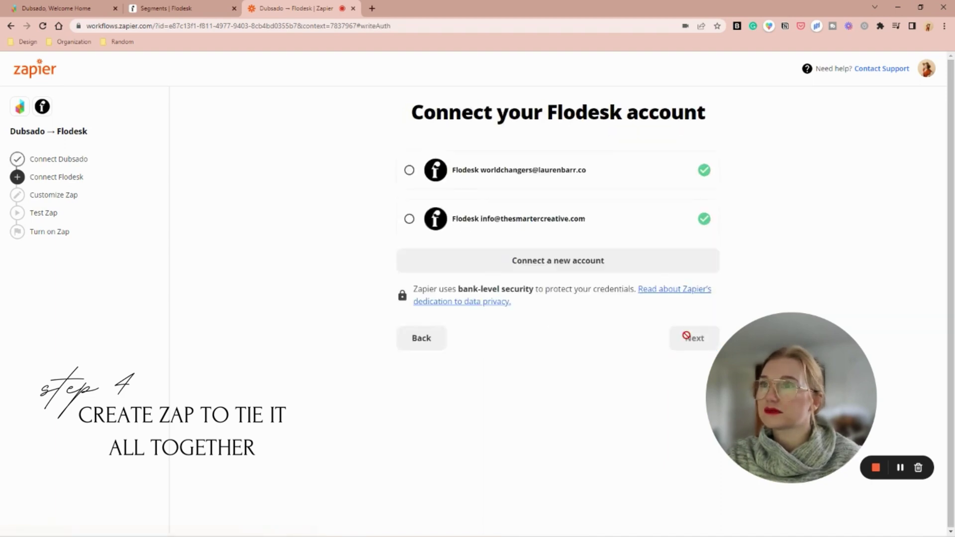
click(520, 219)
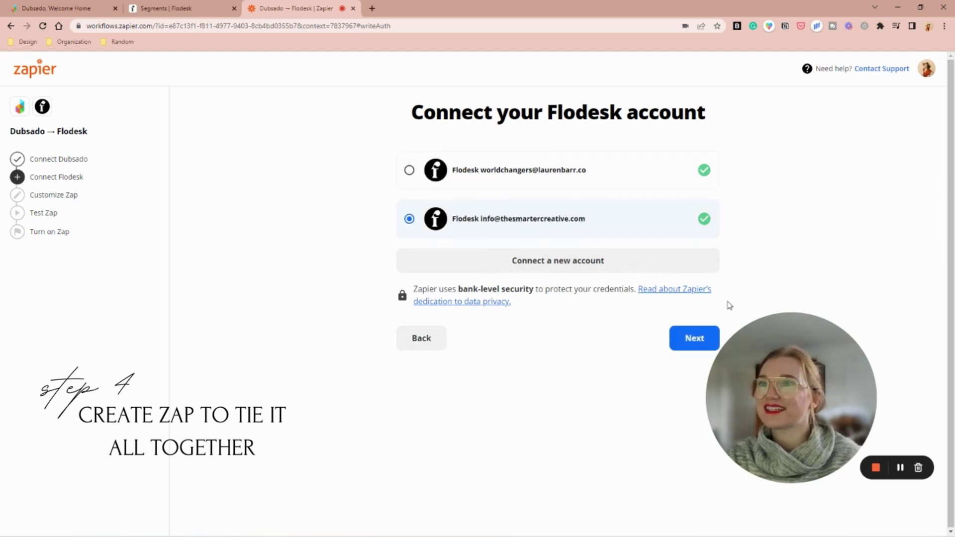
click(700, 339)
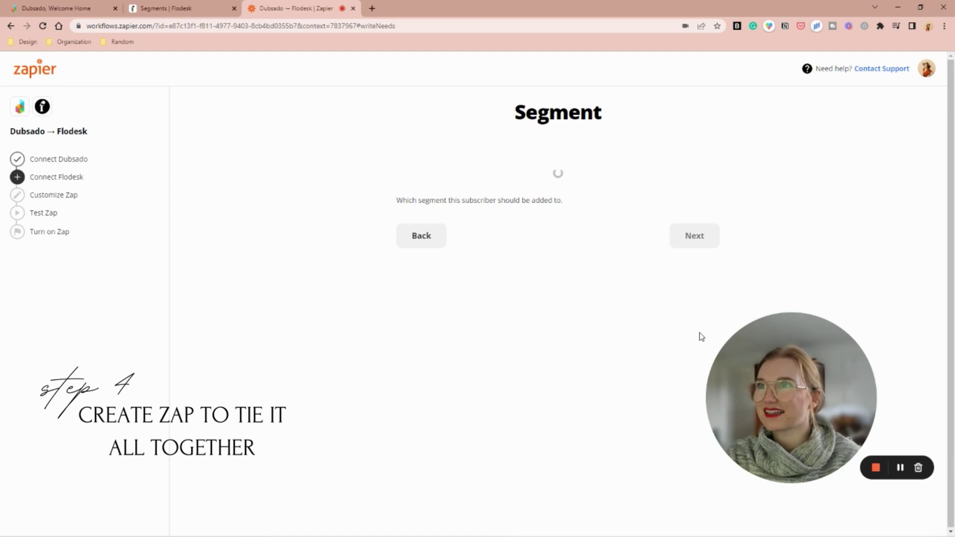
click(605, 192)
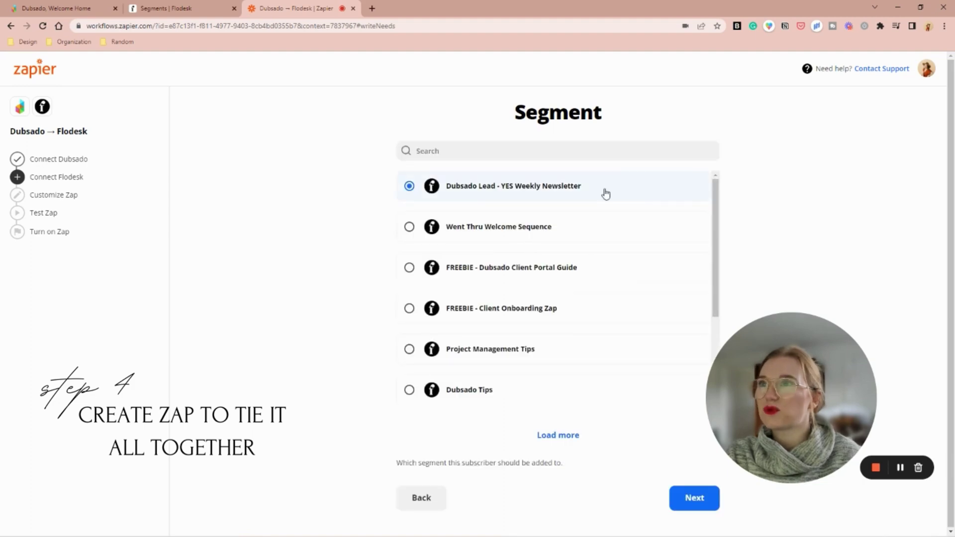
click(709, 501)
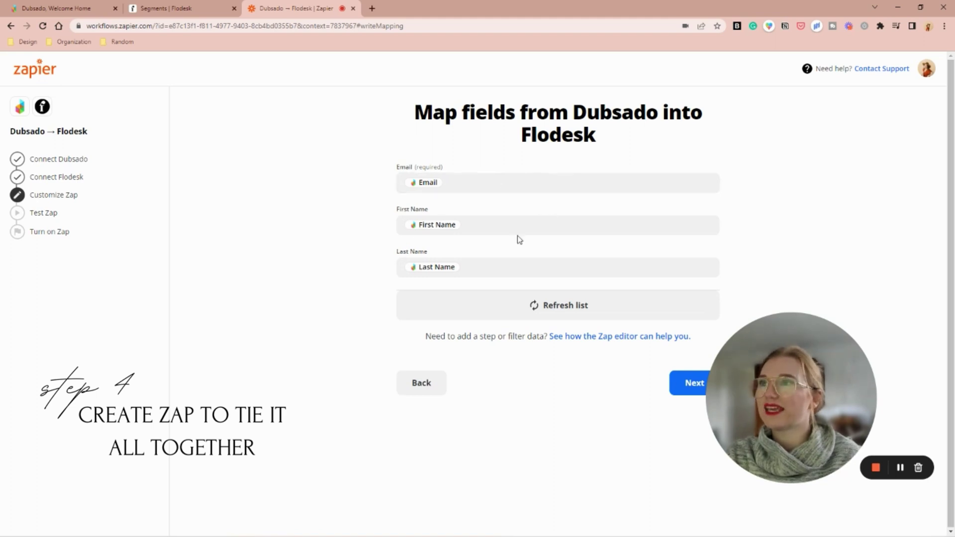
Step: Accept the subscriber field mapping and switch the zap into the advanced mode editor
click(688, 382)
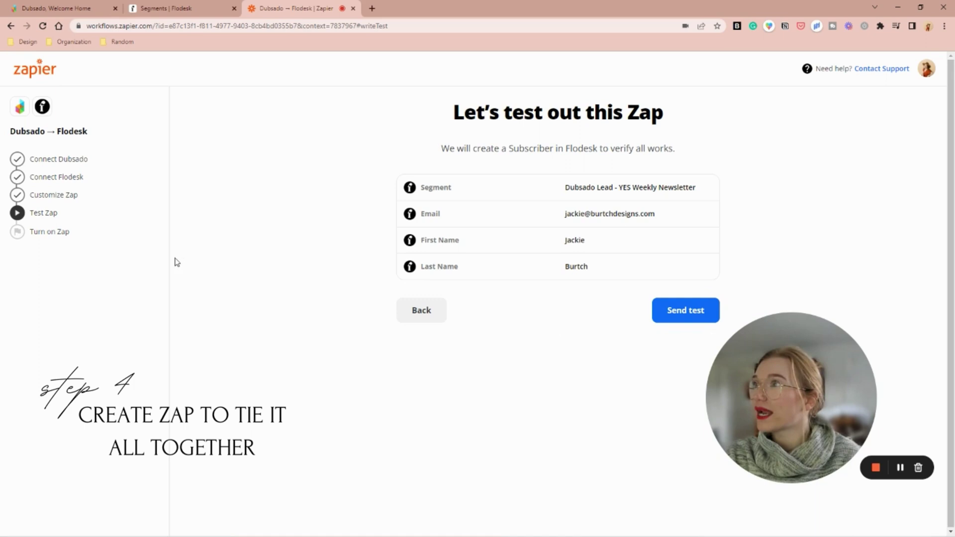
click(432, 310)
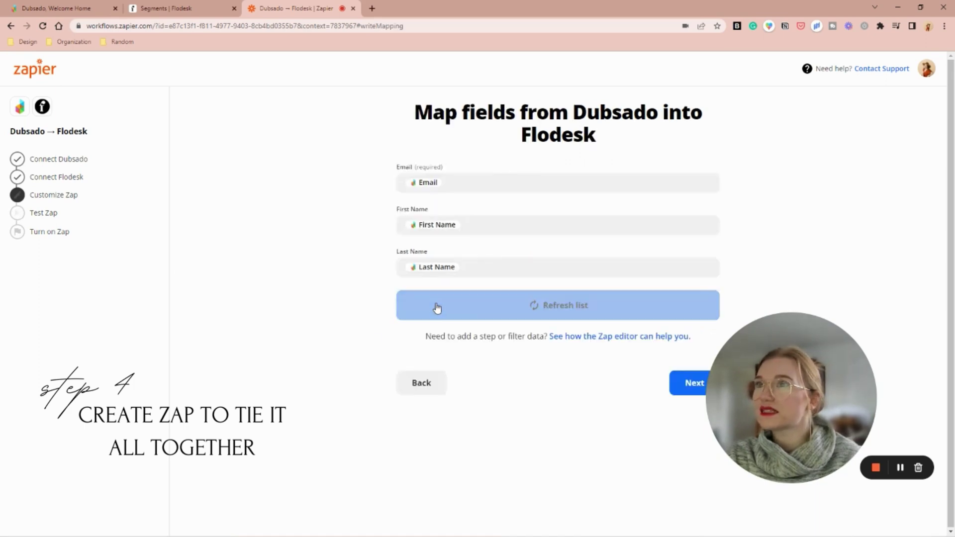
click(591, 338)
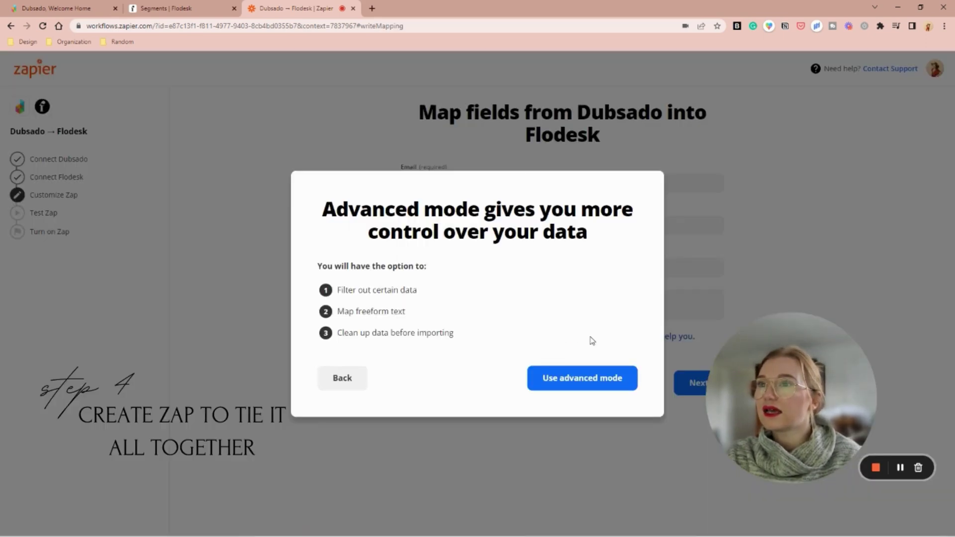
click(583, 381)
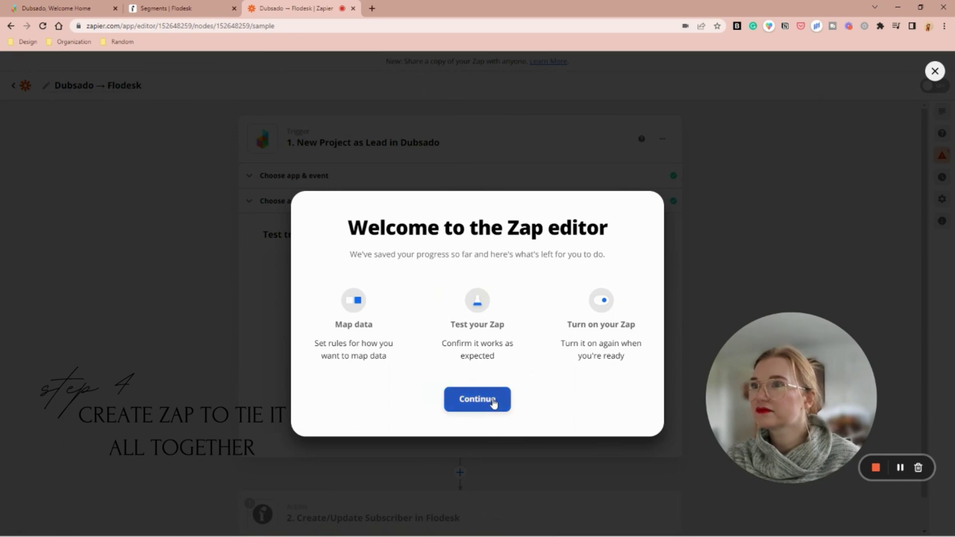
Step: Test the New Project as Lead trigger to pull a sample Dubsado project, then continue
click(493, 401)
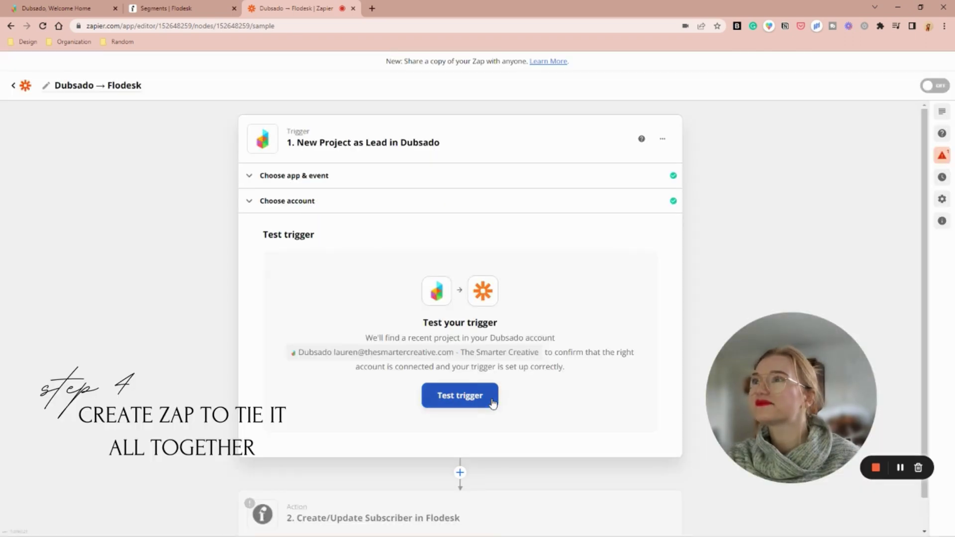
click(464, 395)
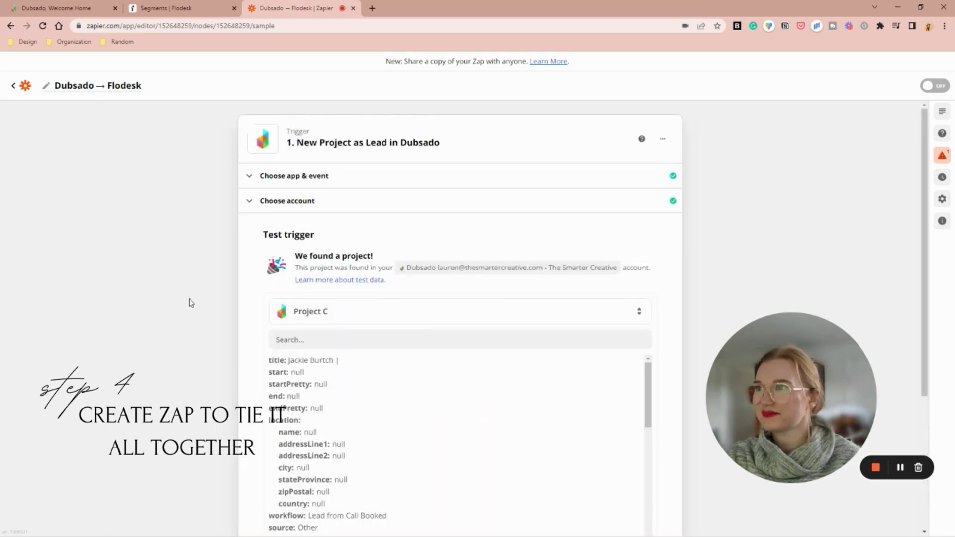
scroll(191, 301, down, 4)
click(511, 390)
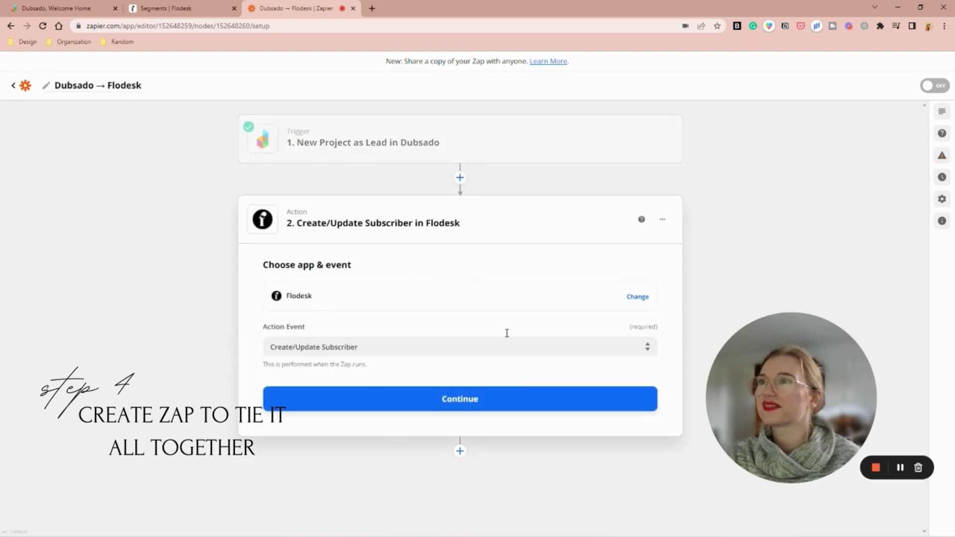
Step: Insert a filter step between trigger and action that checks the Weekly Newsletter Permission field
click(460, 178)
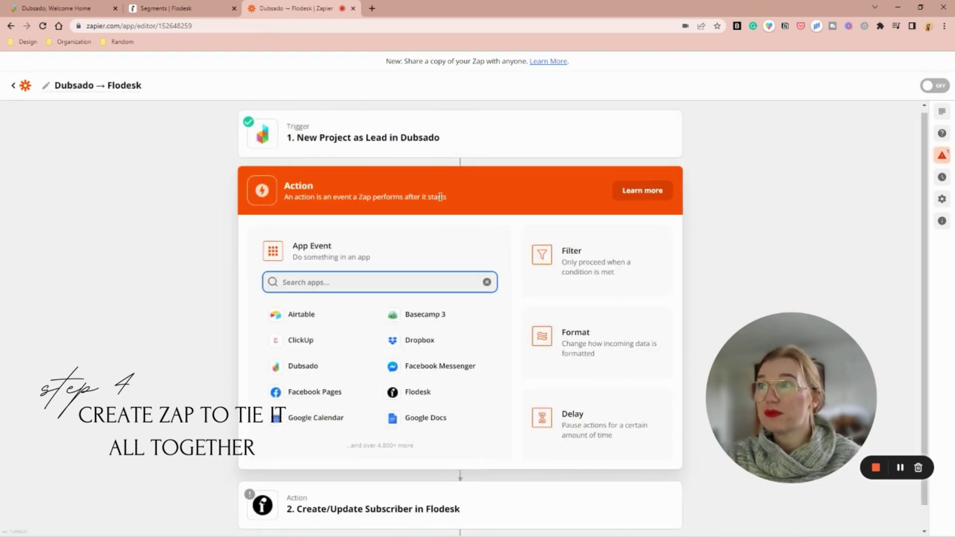
click(618, 263)
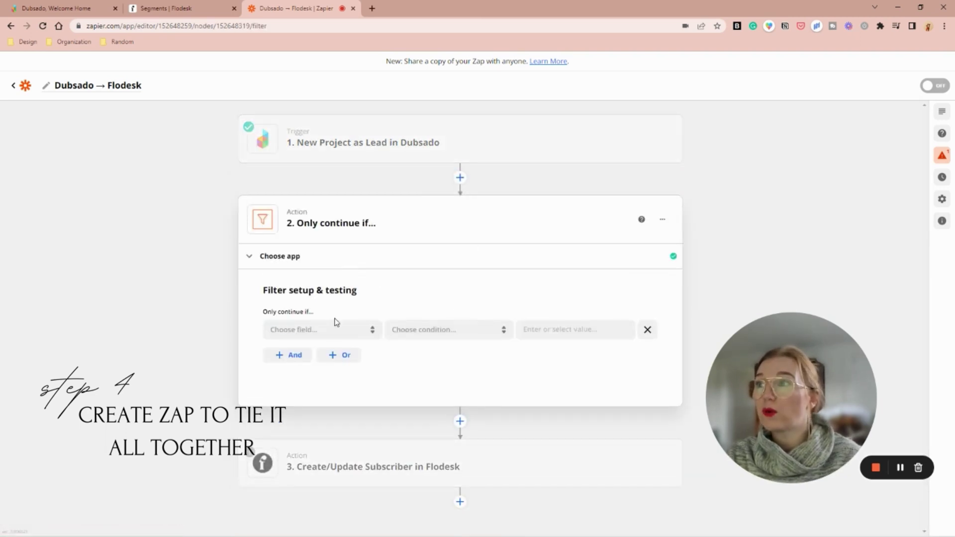
click(326, 330)
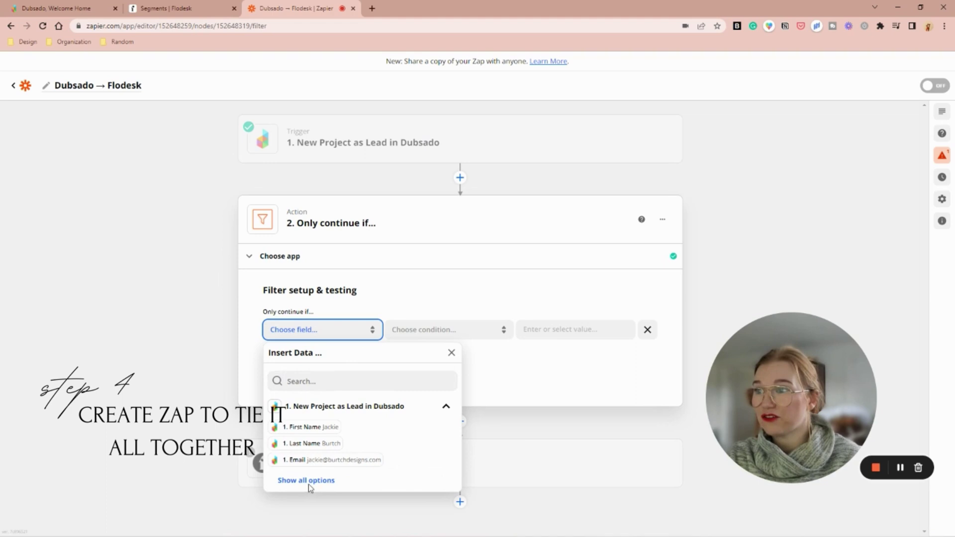
click(308, 484)
click(357, 329)
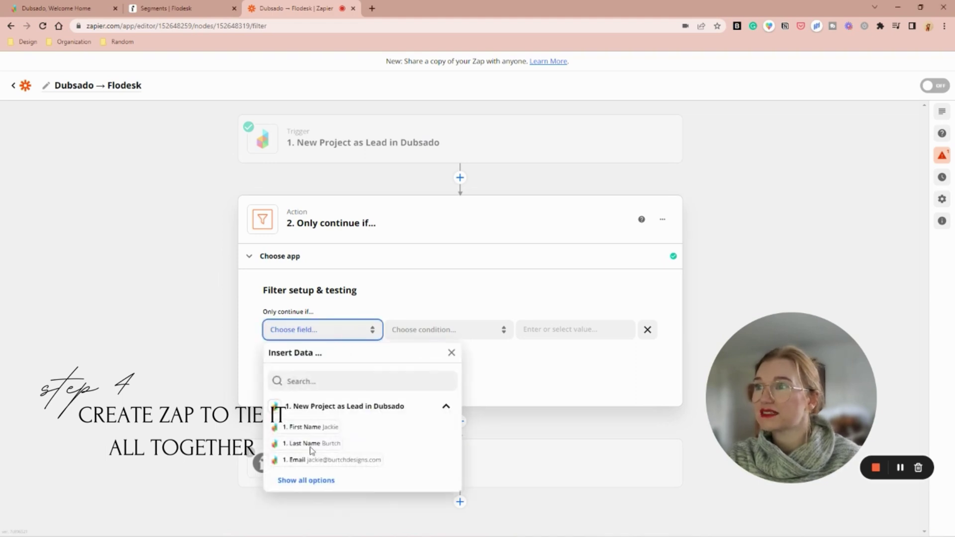
click(311, 486)
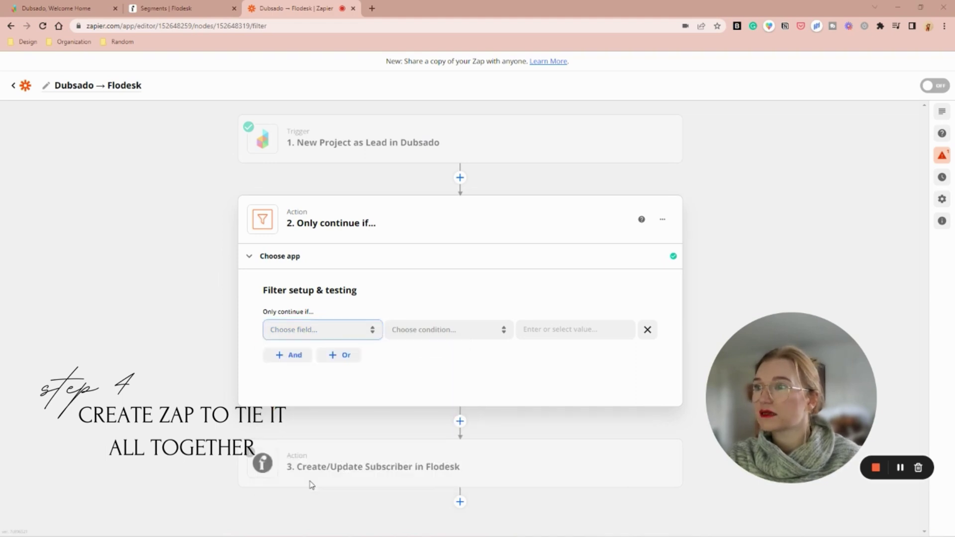
click(330, 329)
click(319, 381)
text(newslett)
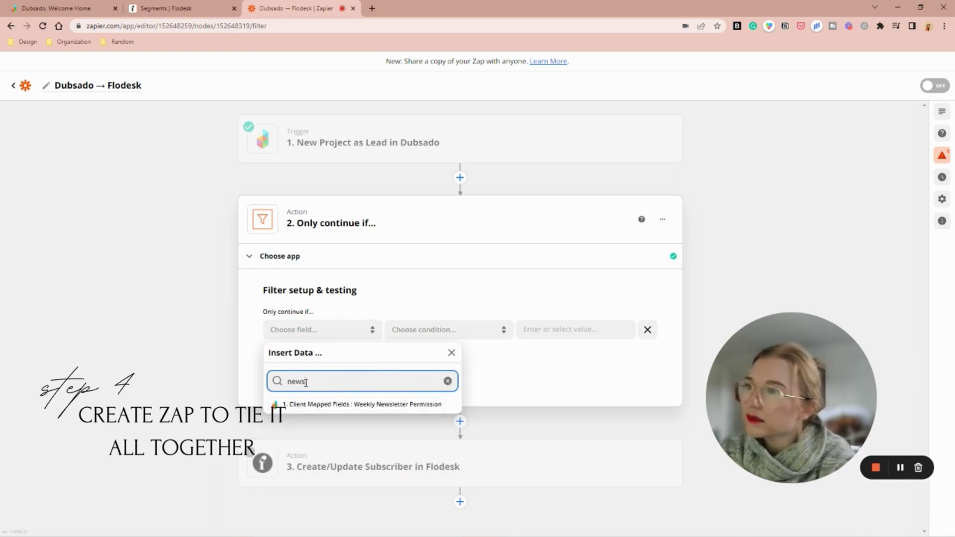
click(289, 404)
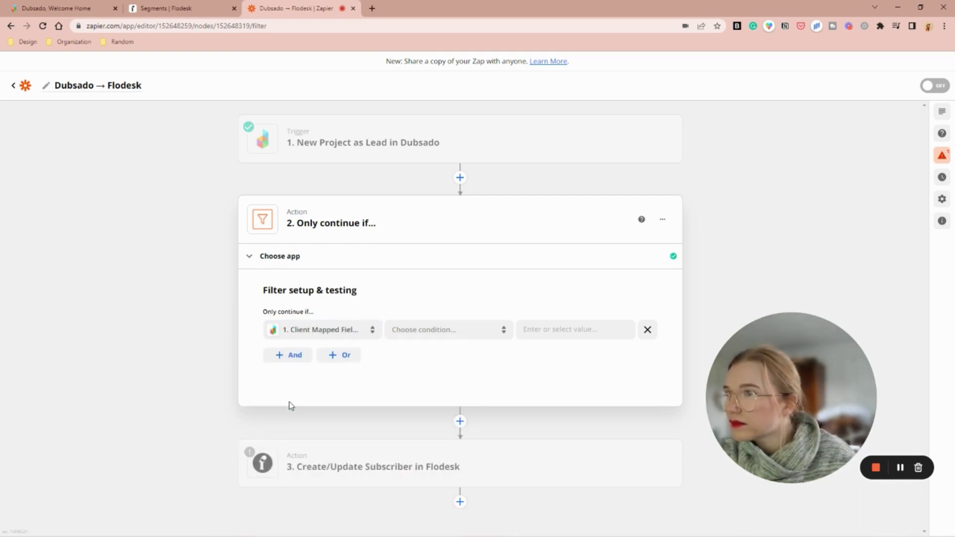
Step: Set the filter condition to (Text) Contains 'Yes' and test it against the sample data
click(435, 335)
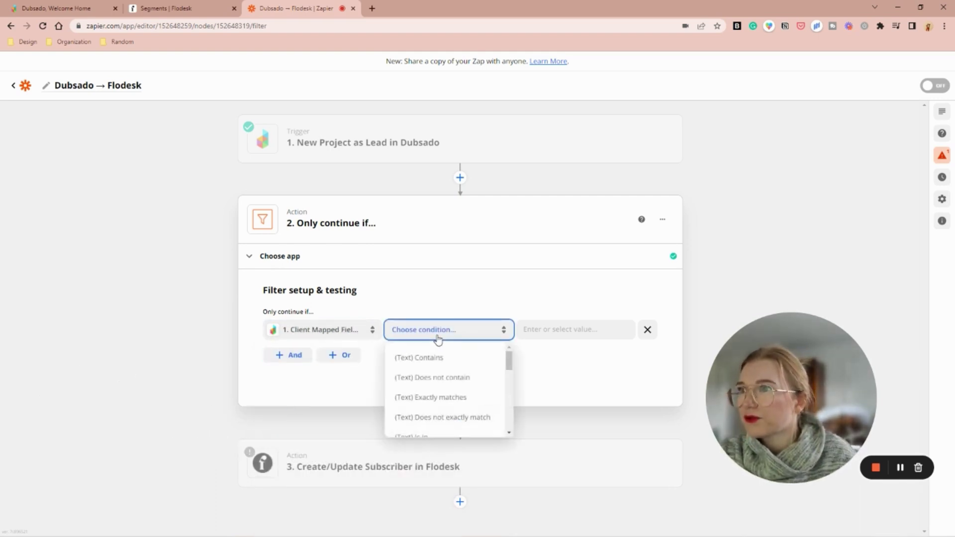
click(472, 358)
click(557, 330)
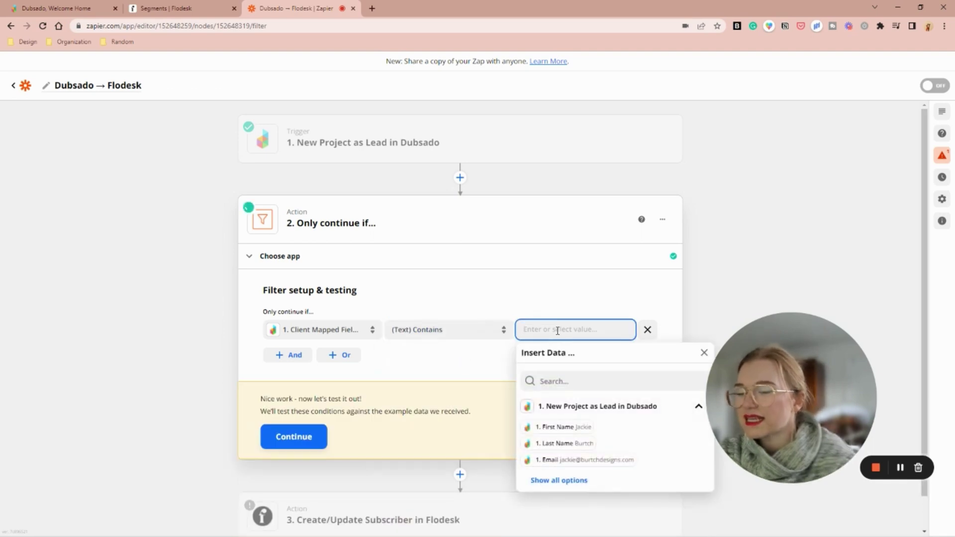
text(Yes)
click(572, 303)
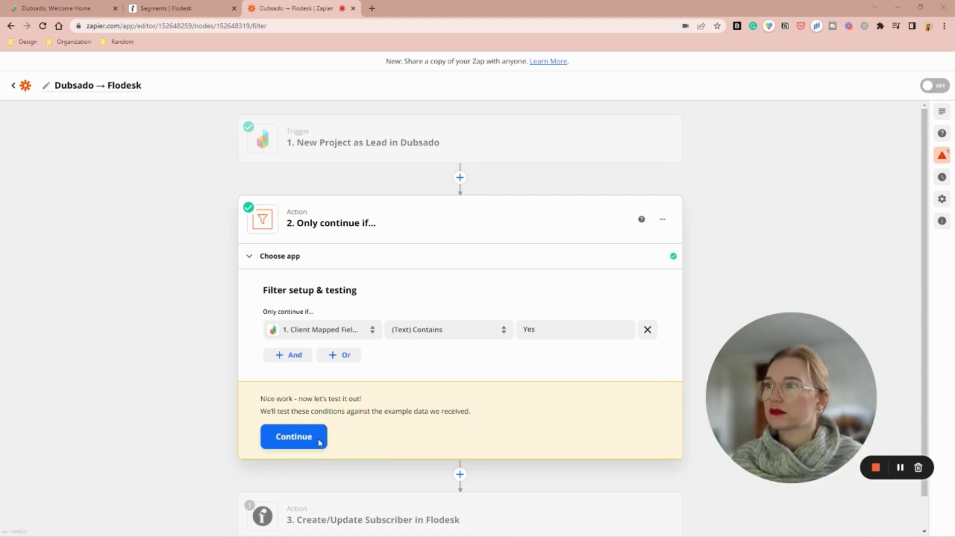
scroll(125, 450, down, 1)
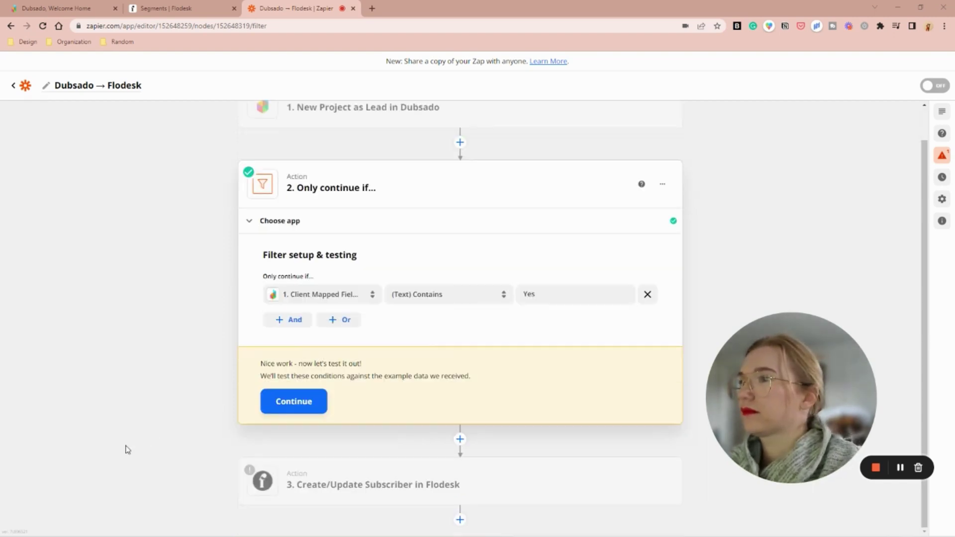
click(272, 404)
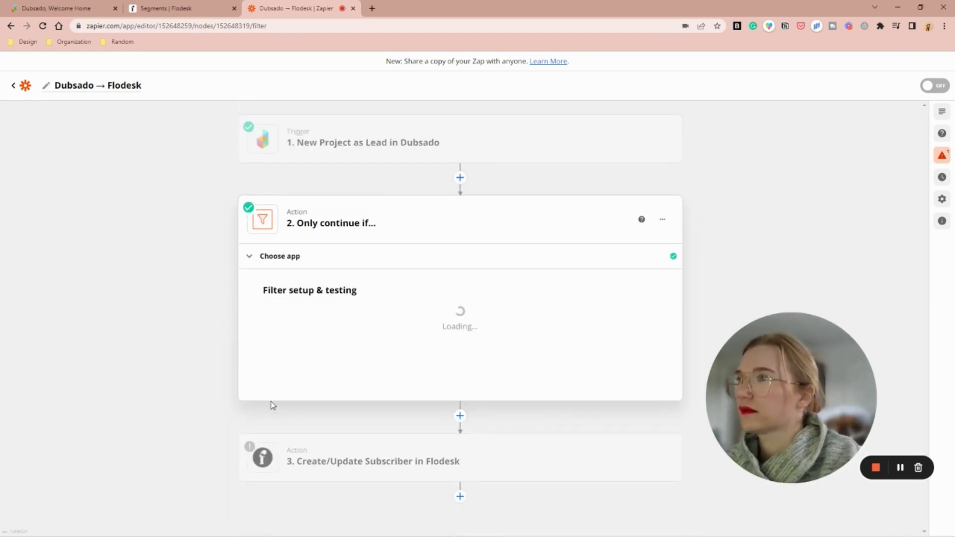
scroll(272, 403, down, 2)
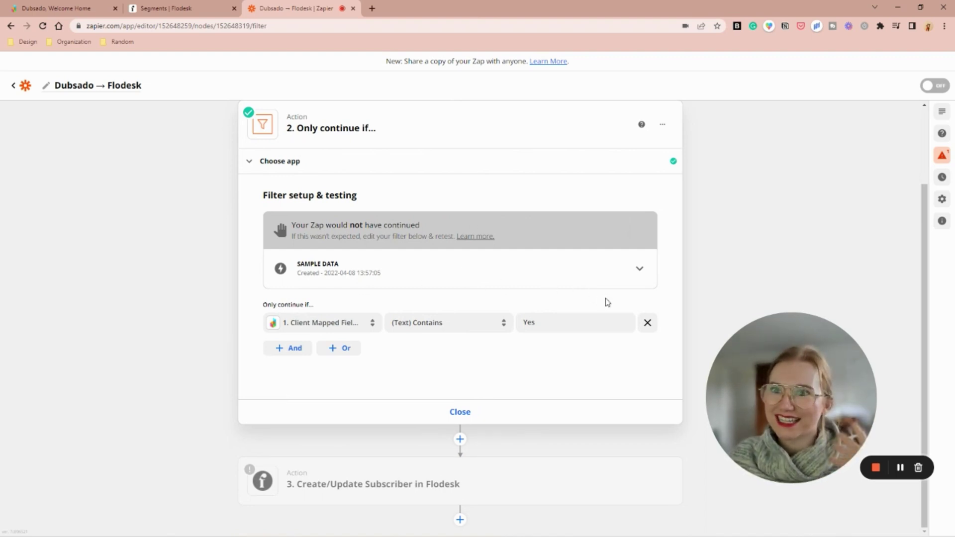
Step: Confirm the Flodesk account and subscriber mappings, skip the action test, and close the step
click(455, 418)
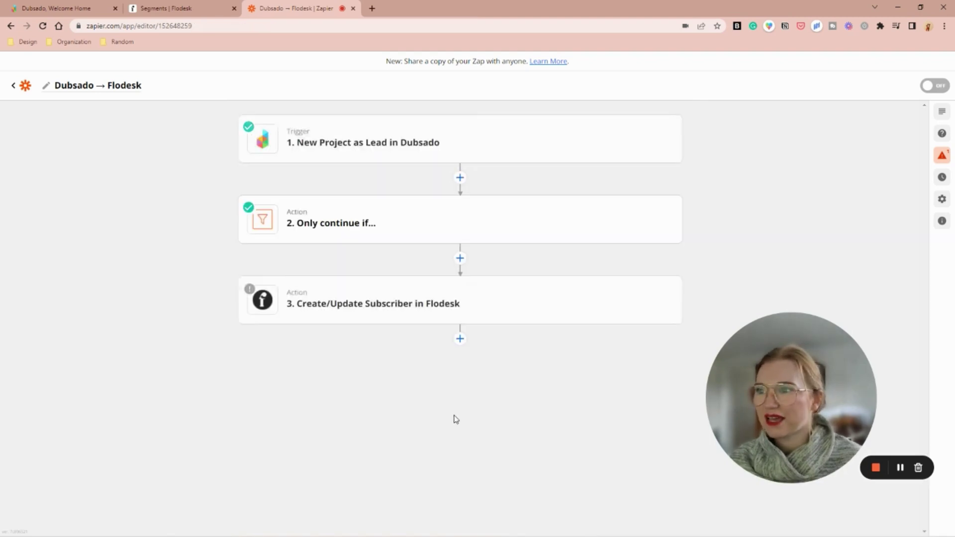
click(337, 304)
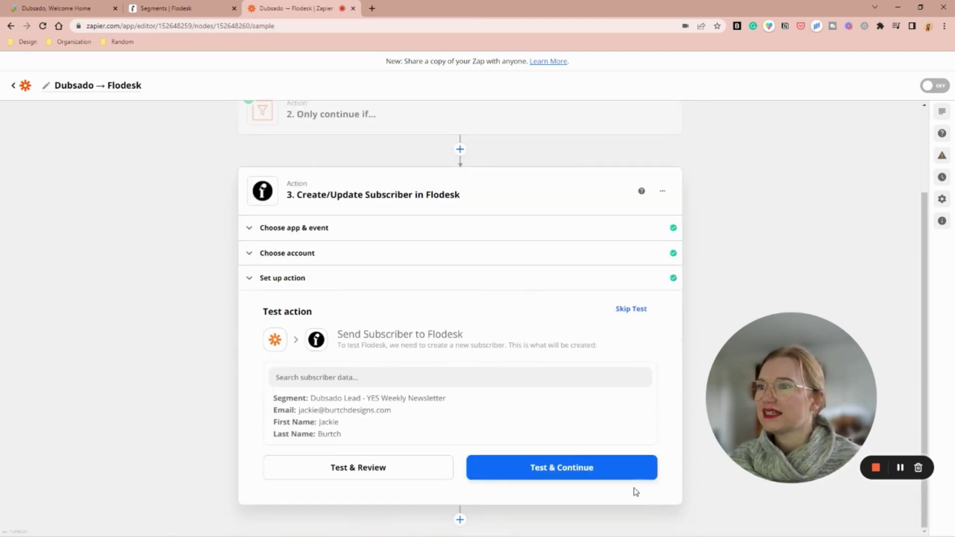
click(355, 249)
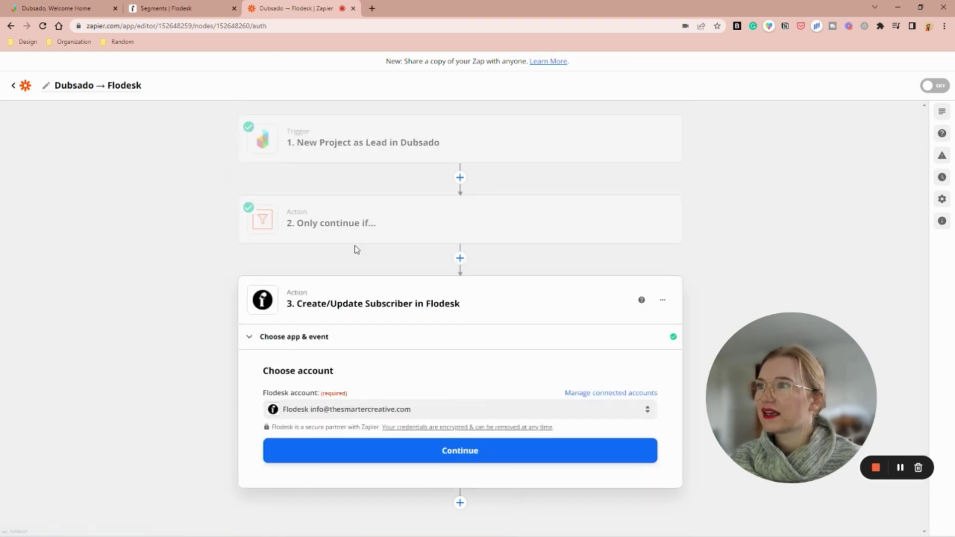
click(421, 453)
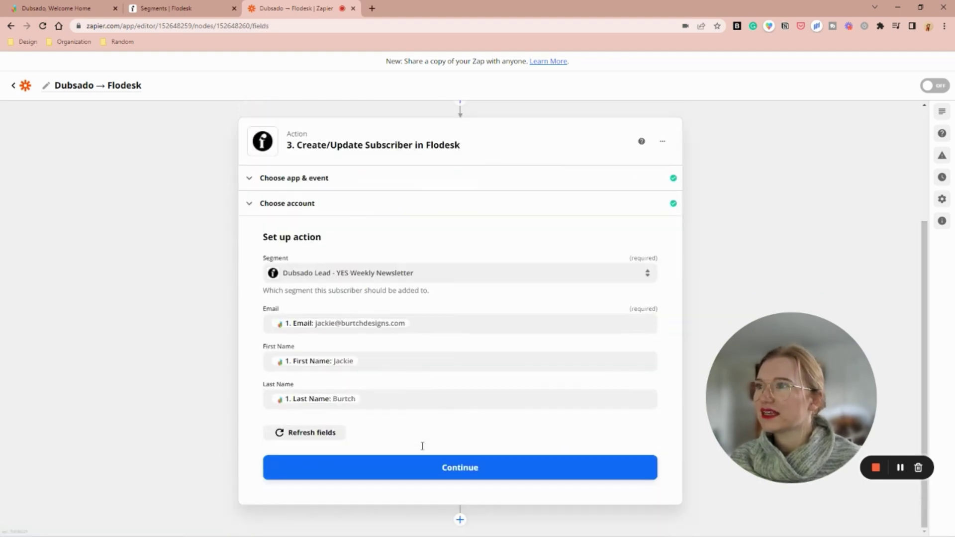
click(473, 468)
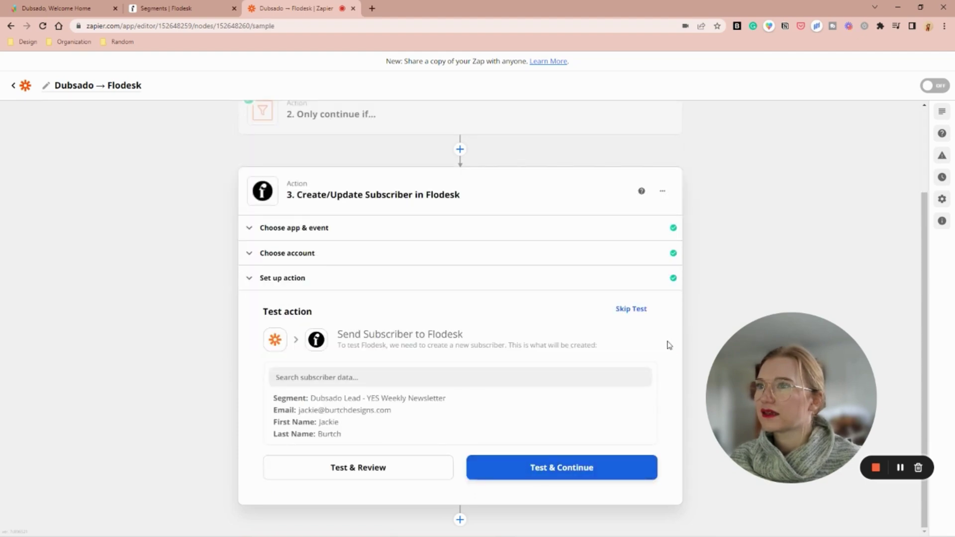
click(630, 309)
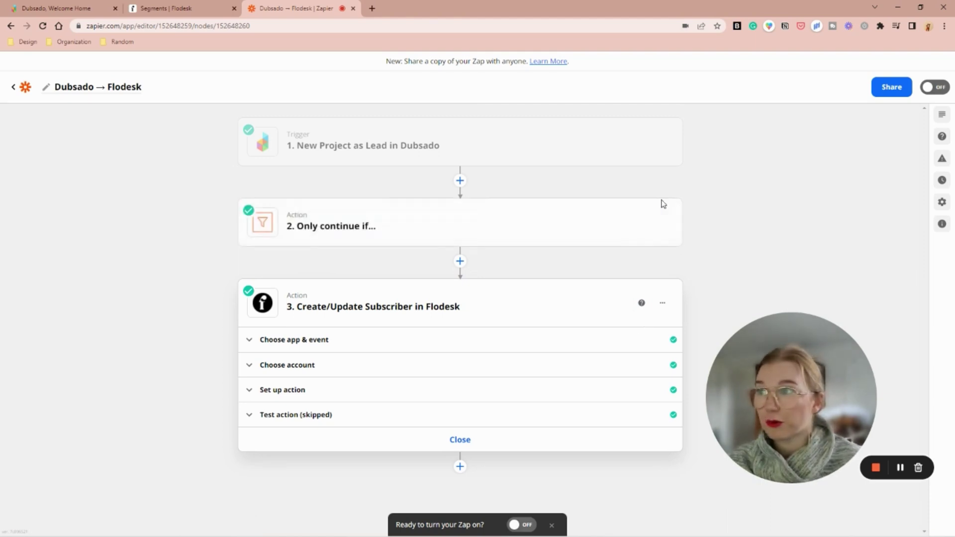
click(465, 439)
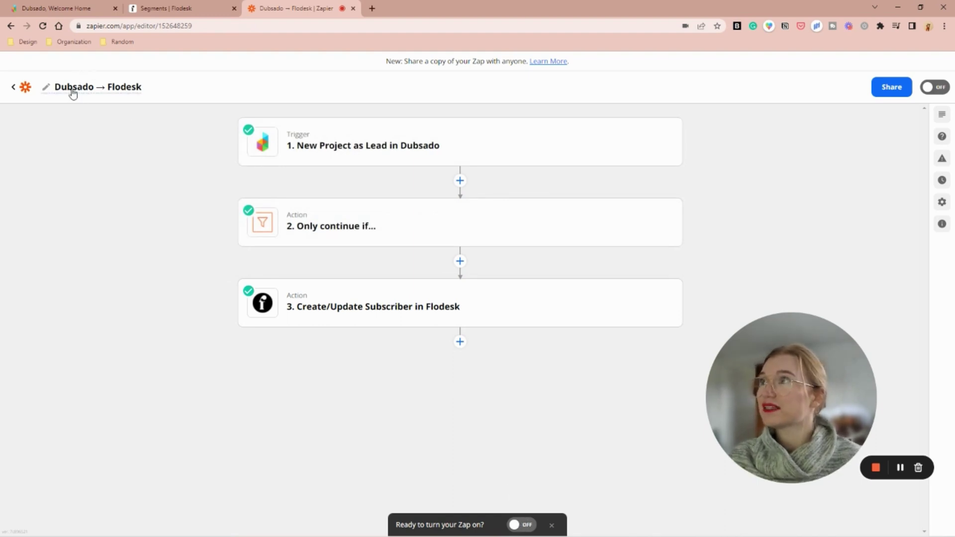
Step: Retitle the zap 'New Lead Dubsado - YES Weekly Email Newsletter', fixing the typos along the way
click(47, 89)
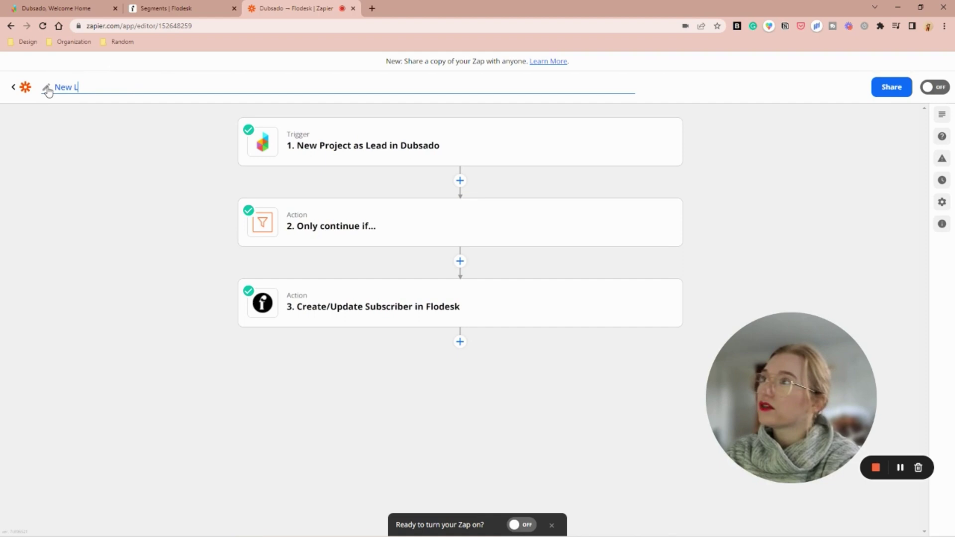
text(ead Dubsado -)
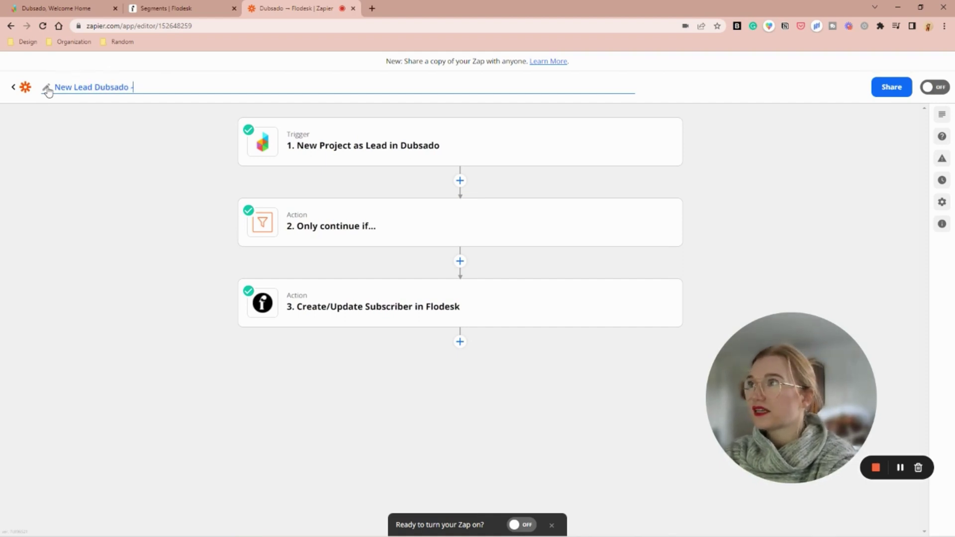
text( YES WEdding)
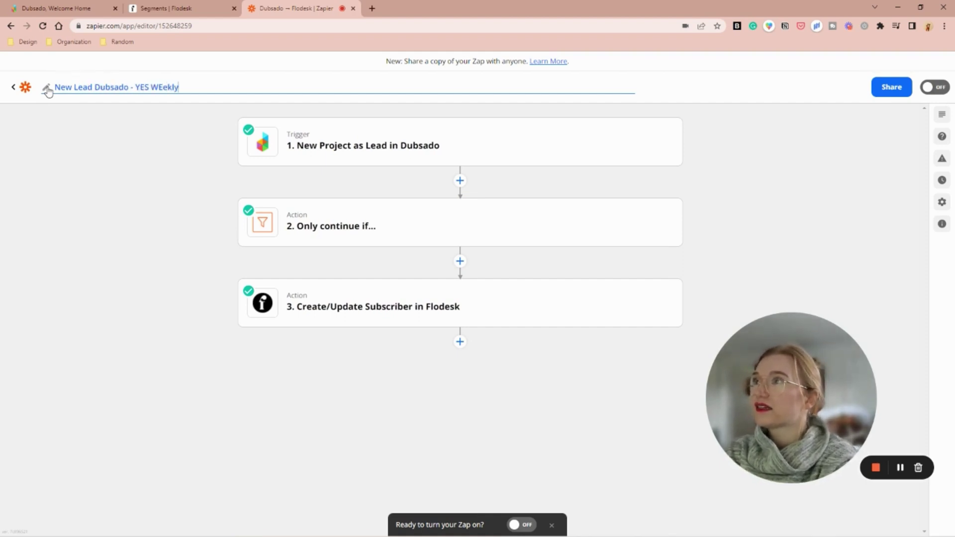
key(BackSpace)
key(BackSpace)
key(BackSpace)
key(BackSpace)
key(BackSpace)
key(BackSpace)
text(eekly E)
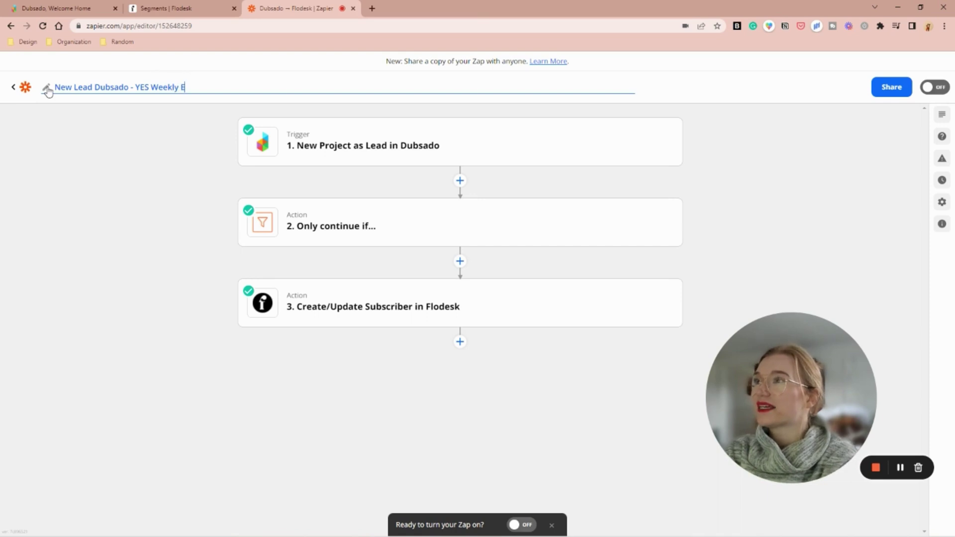
text(mail NEwsletter)
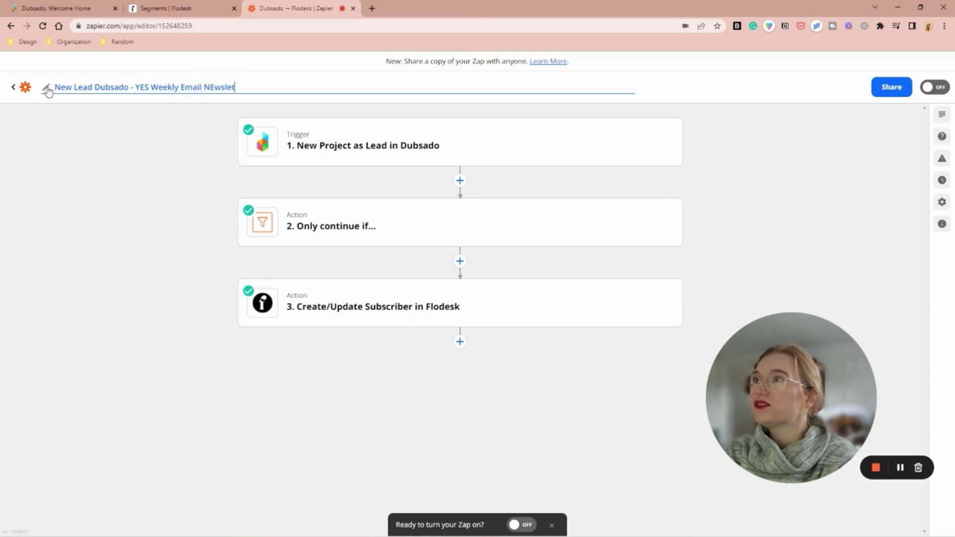
key(Left)
key(Left)
key(Left)
key(Left)
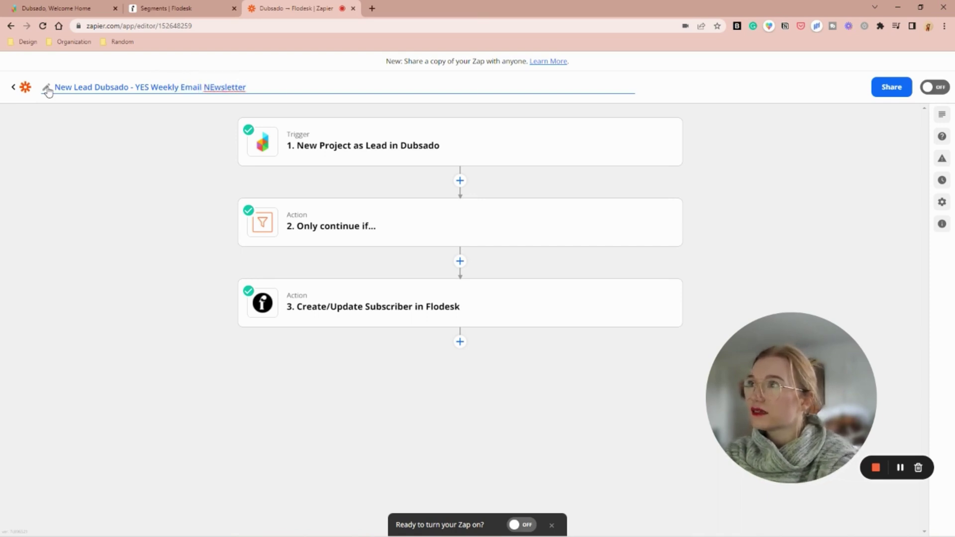
key(BackSpace)
Step: Finish correcting 'Newsletter' in the title and switch the zap on
text(e)
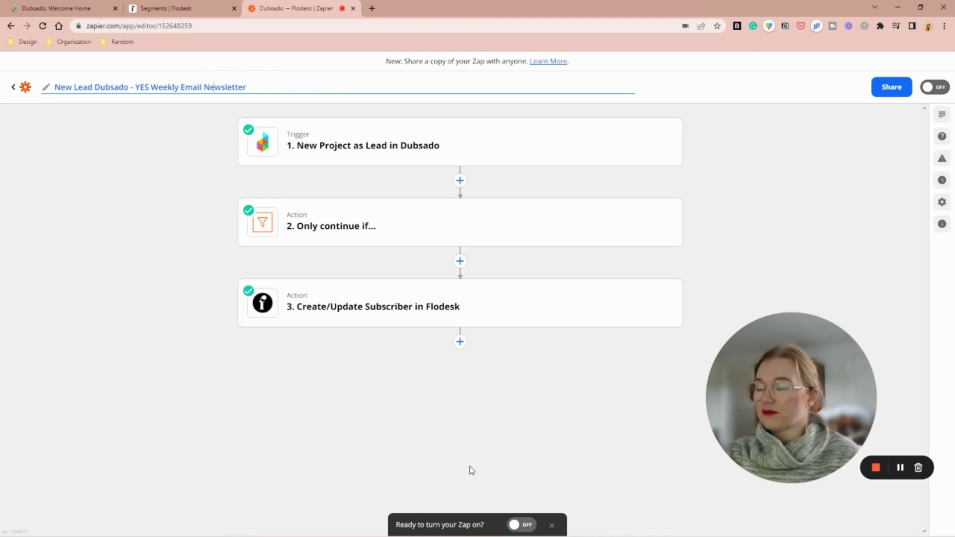
click(525, 525)
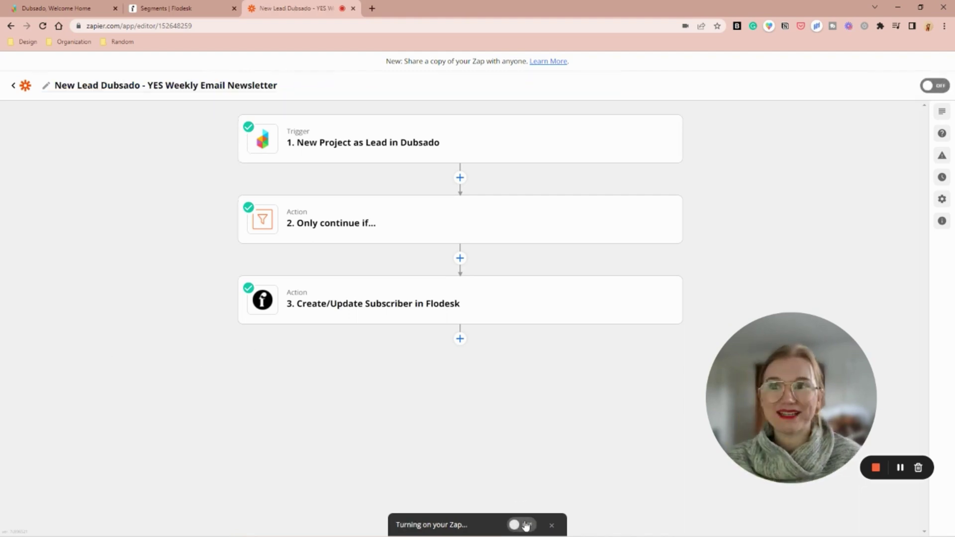